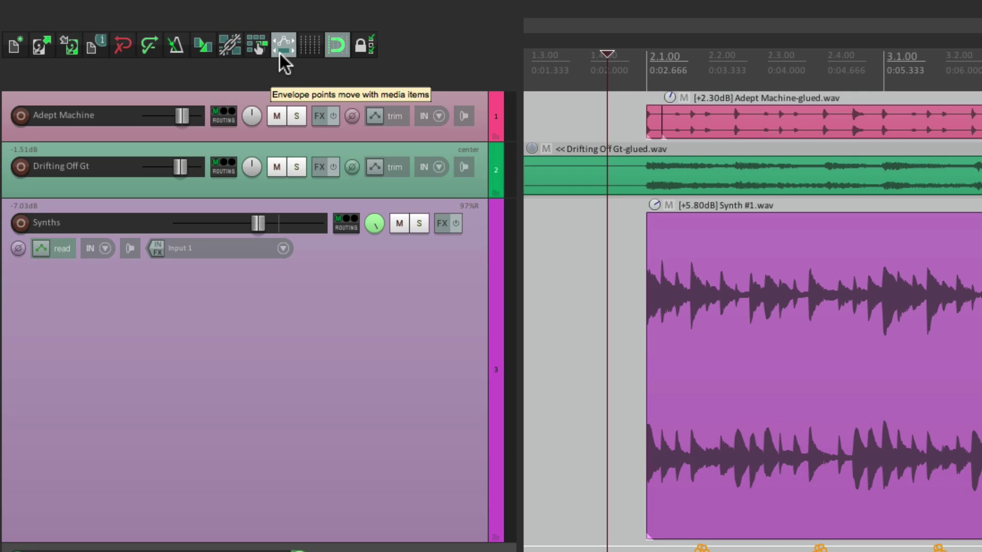
Shift Synth #1.wav later with its pan automation moving along
click(283, 49)
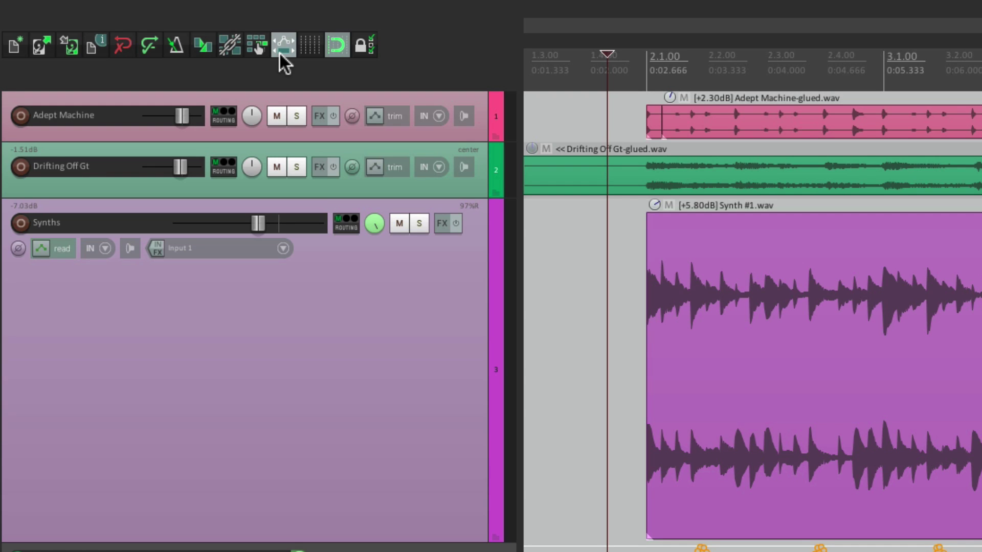
click(280, 45)
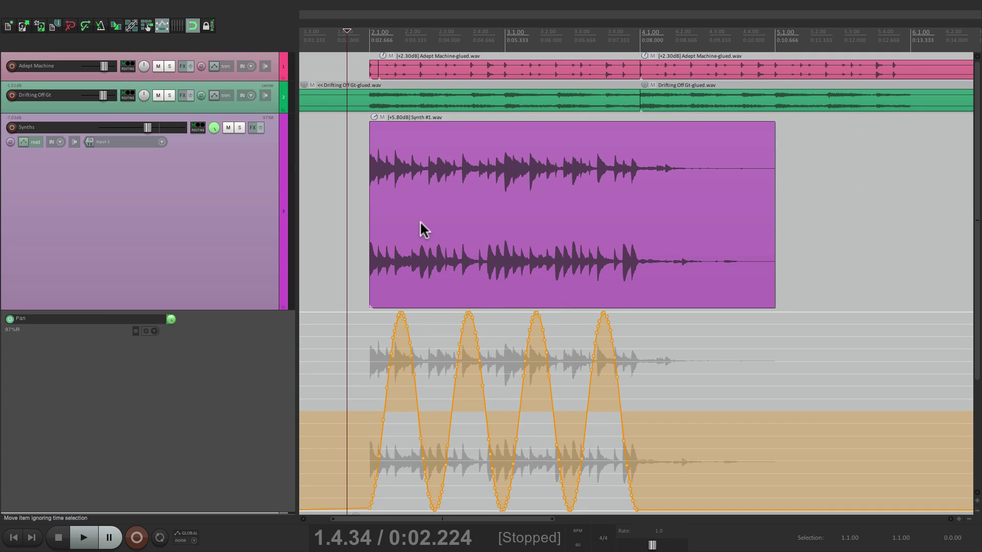
drag(420, 225, 539, 225)
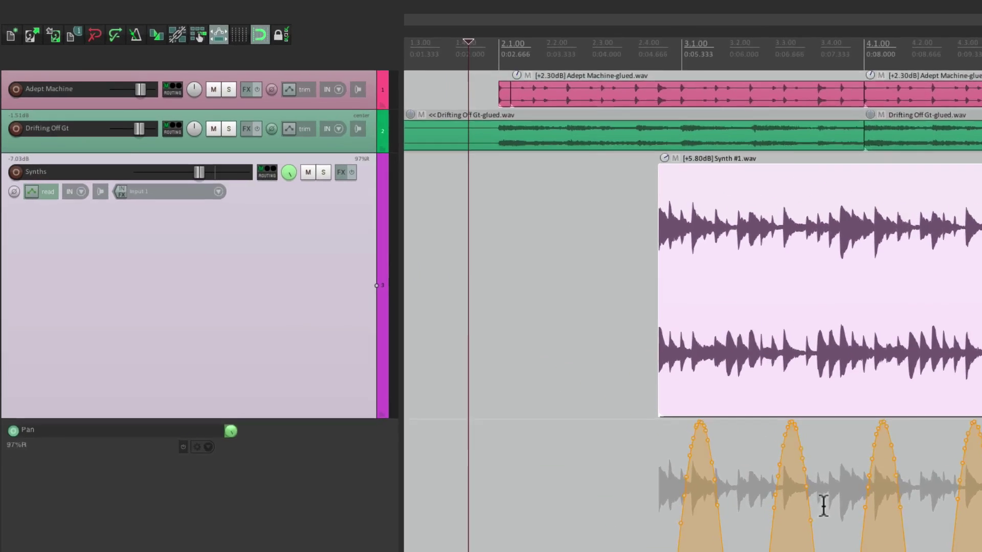
Turn off envelope points moving with items, shift Synth #1.wav alone, then return it to bar 2.1
click(824, 506)
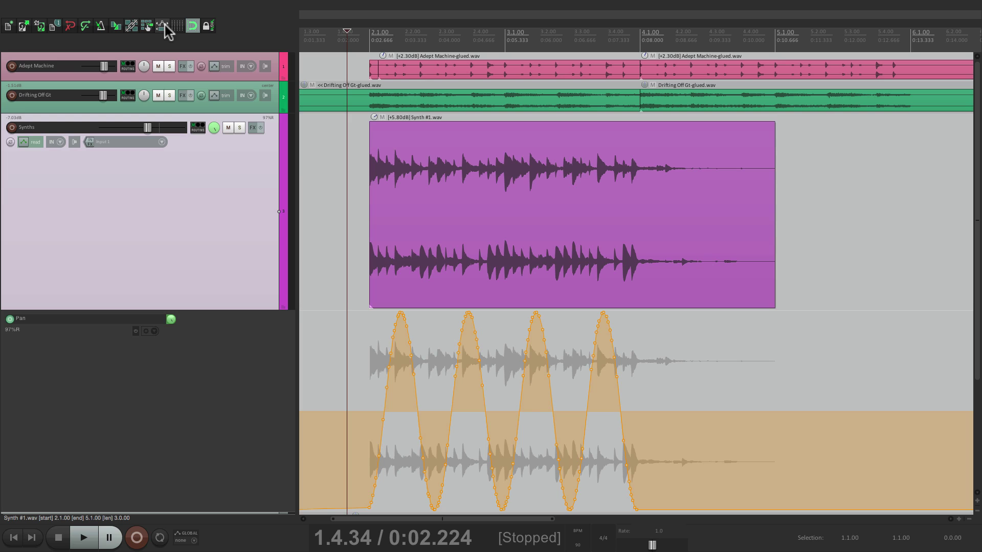
drag(449, 168, 628, 167)
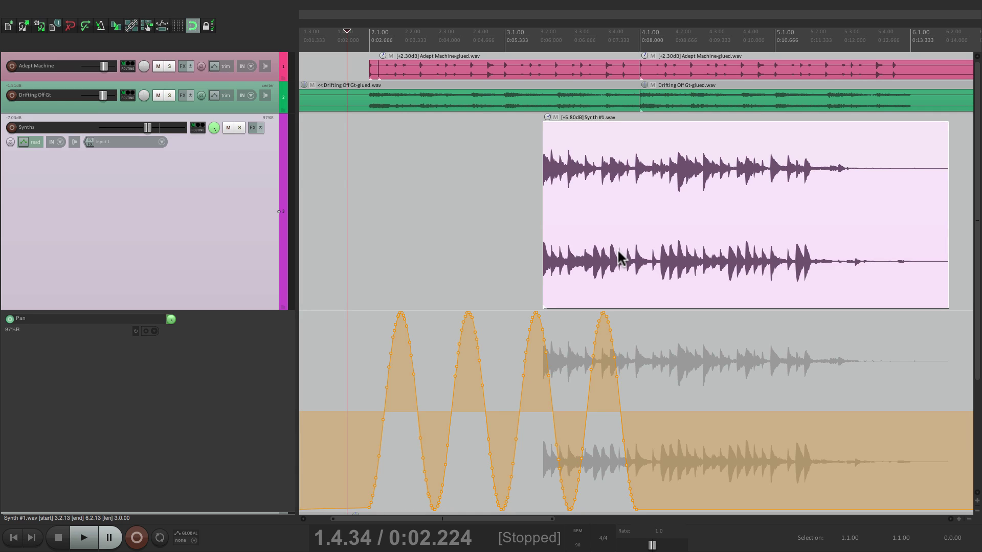
drag(619, 258, 445, 258)
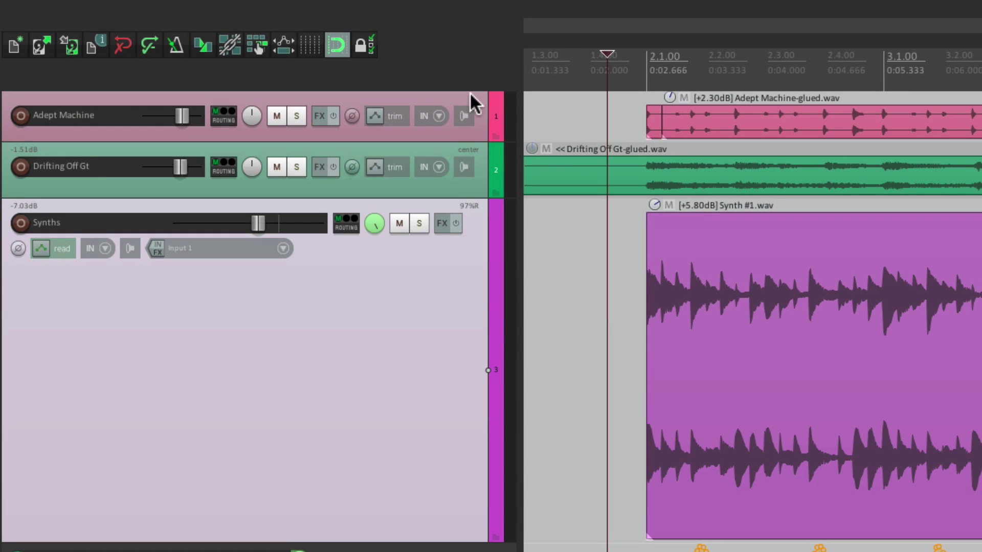
Re-enable envelope points moving with items, Ctrl-copy Synth #1.wav with its automation, then undo the copy
click(284, 46)
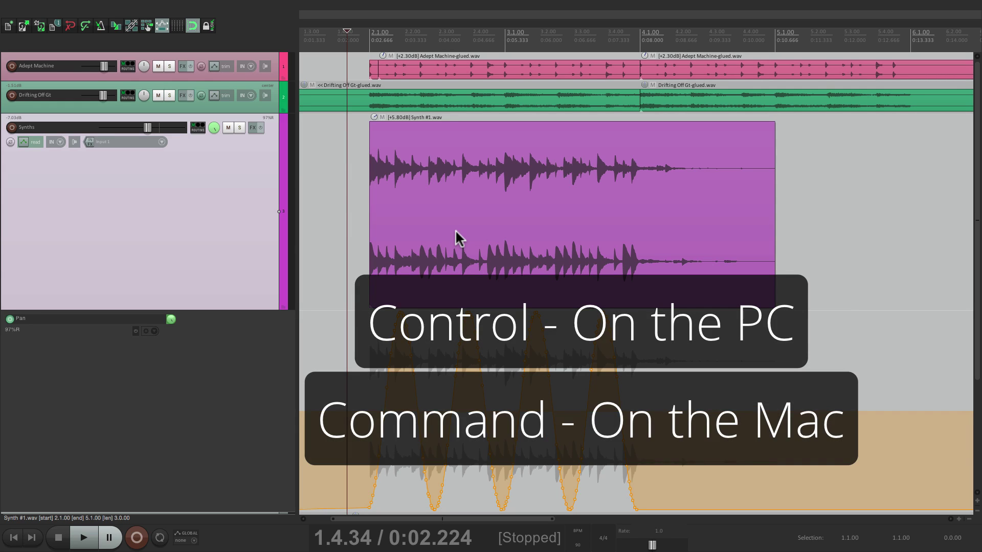
key(ctrl)
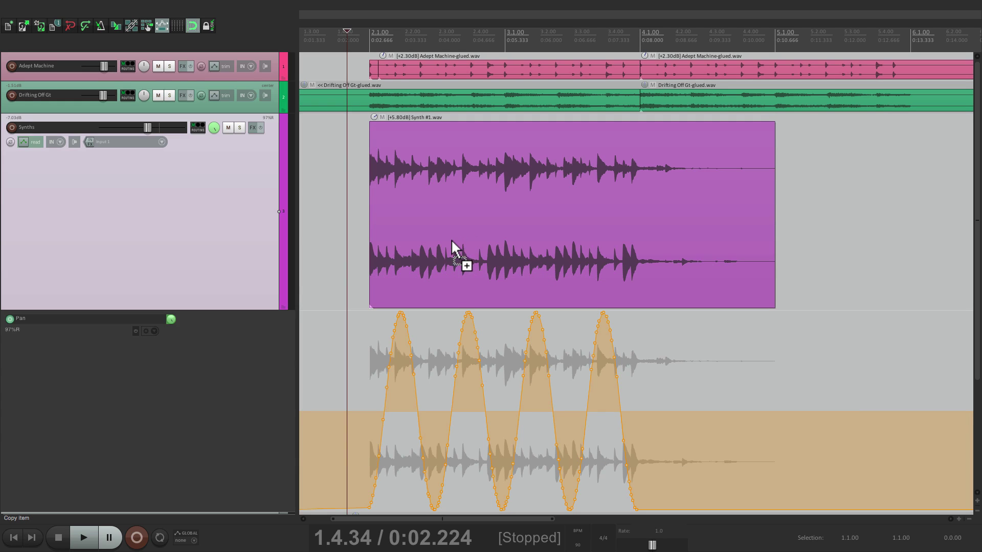
drag(451, 241, 721, 240)
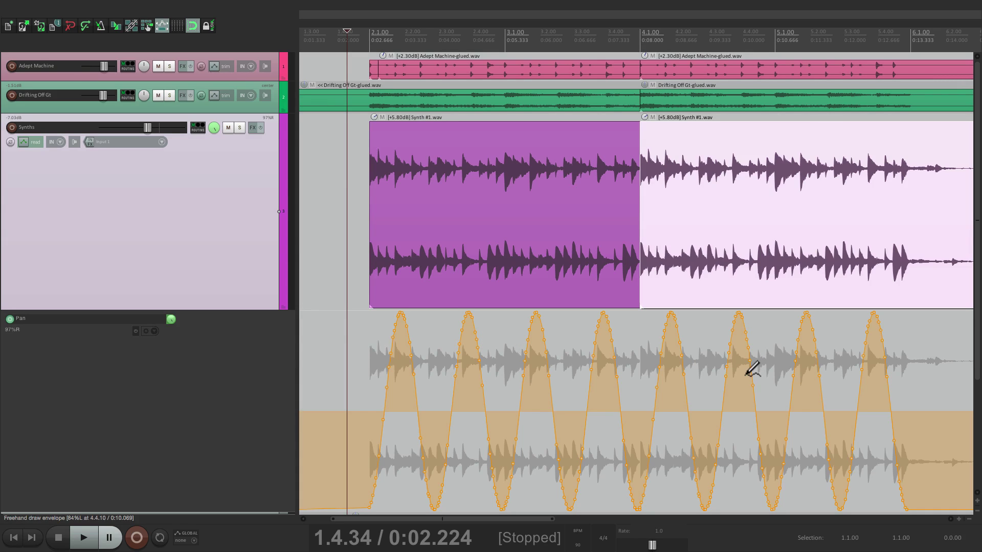
key(ctrl+z)
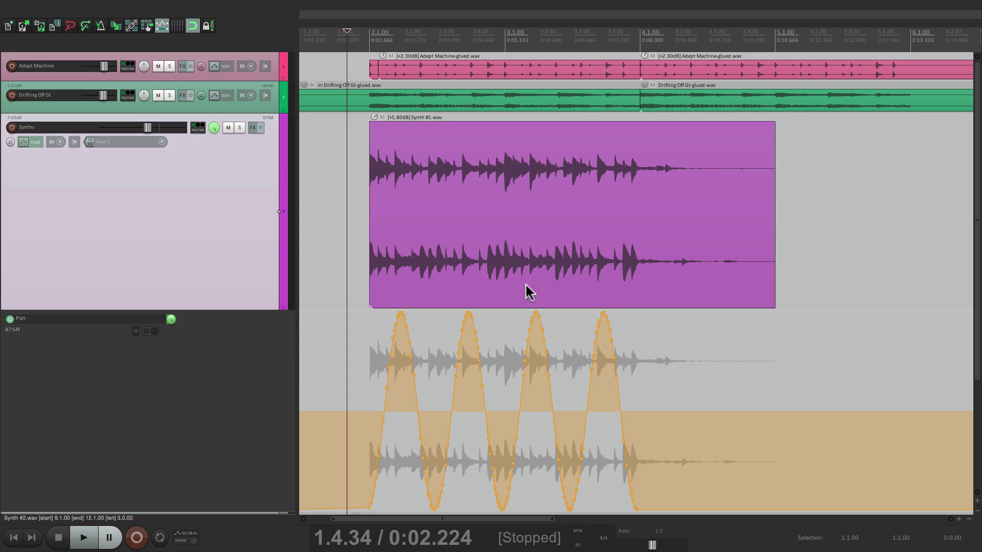
Zoom out and drag Synth #2.wav from bar 9.1 to 6.1, its Pan envelope following
scroll(535, 258, down, 6)
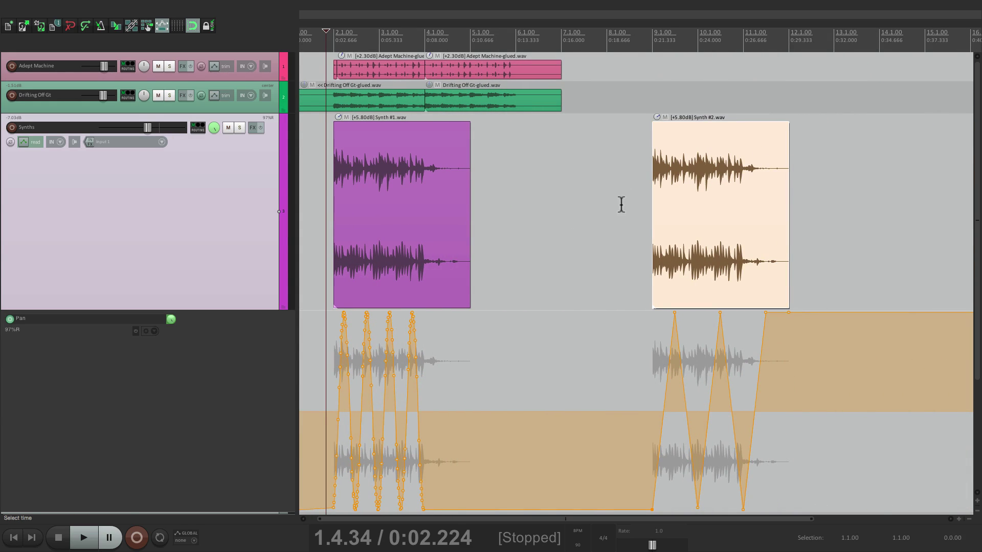
scroll(742, 164, up, 4)
scroll(471, 237, up, 2)
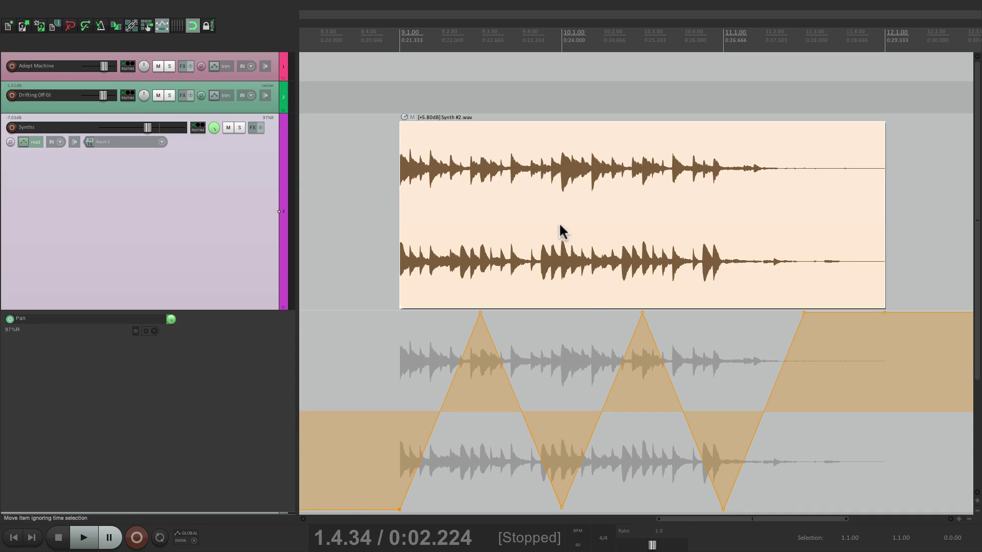
scroll(559, 222, down, 4)
scroll(560, 222, left, 2)
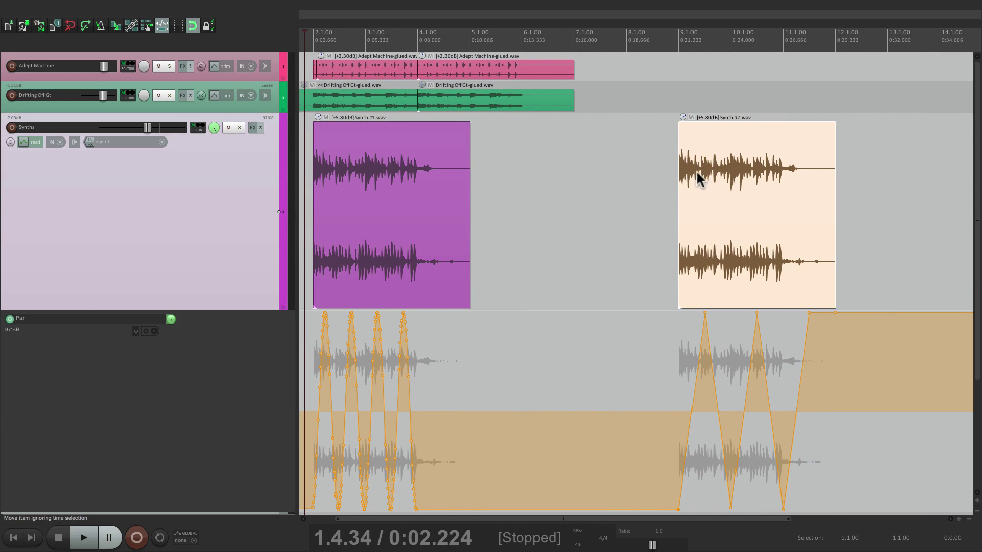
drag(697, 175, 543, 186)
scroll(389, 217, up, 3)
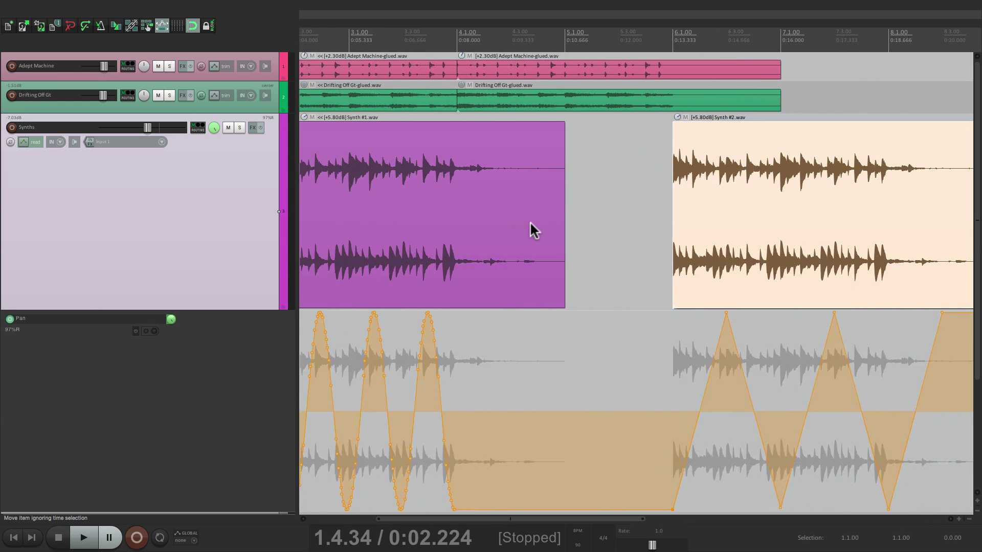
scroll(530, 221, down, 1)
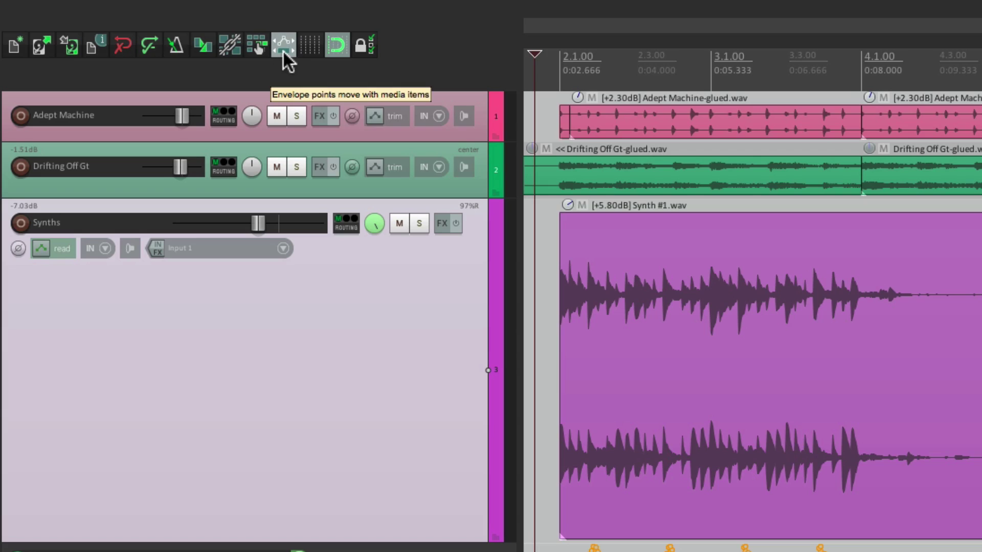
Turn off envelope points moving with items and delete the Synth #1.wav item
click(285, 50)
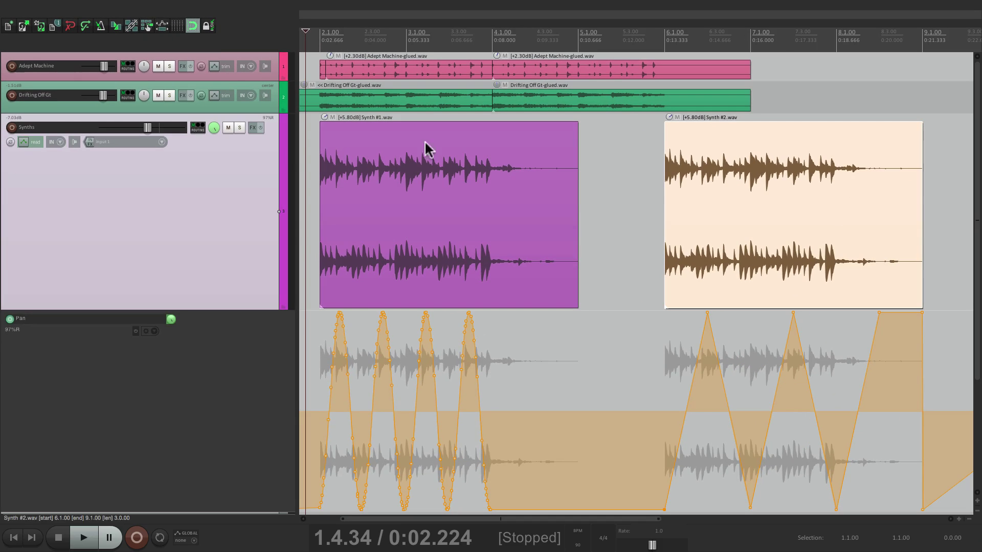
click(394, 224)
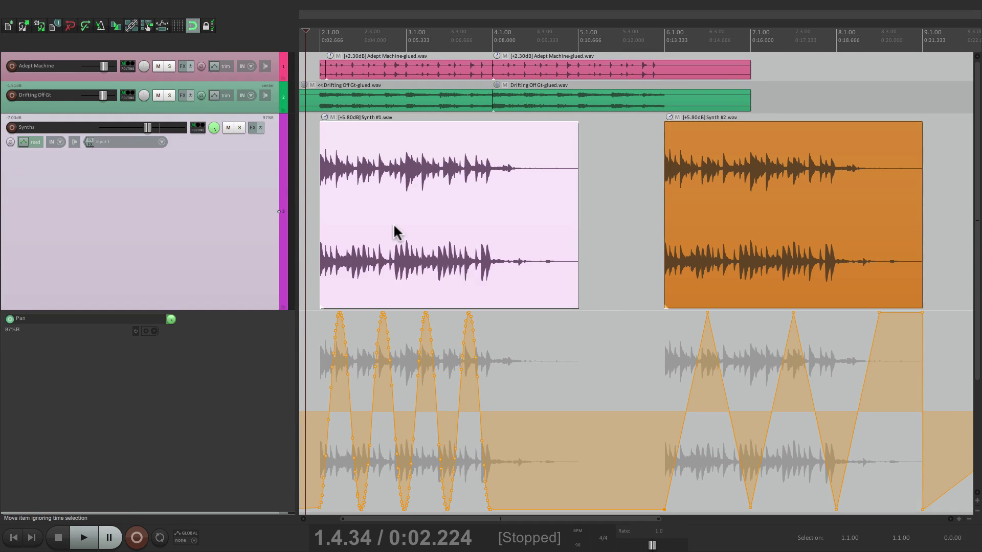
key(Delete)
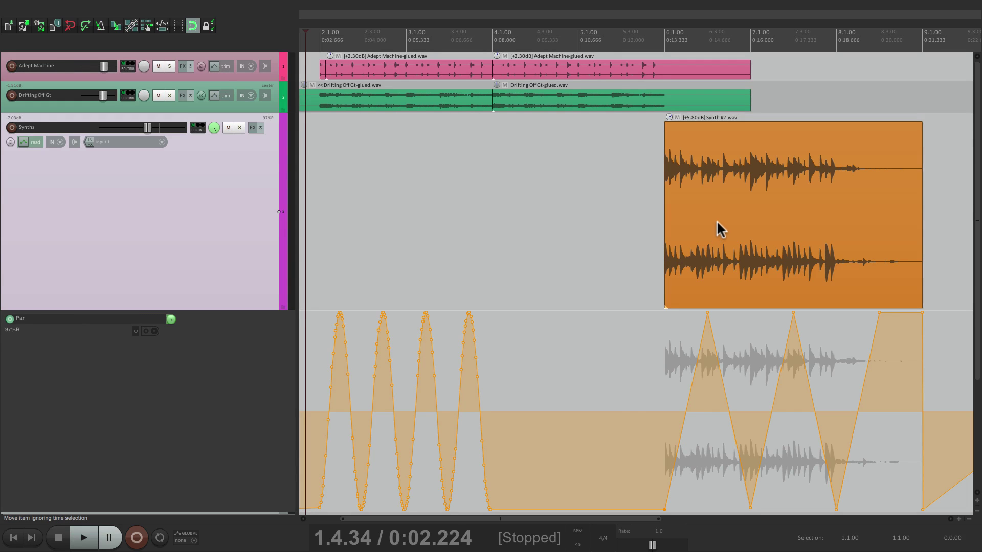
Put a copy of Synth #2.wav at bar 2.1, keeping the original at 6.1
drag(716, 221, 364, 210)
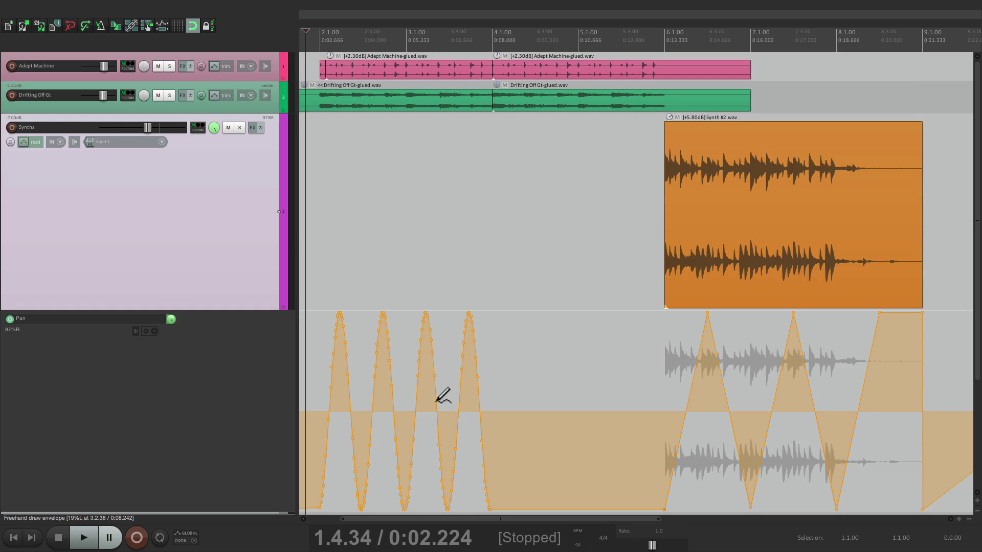
key(ctrl+z)
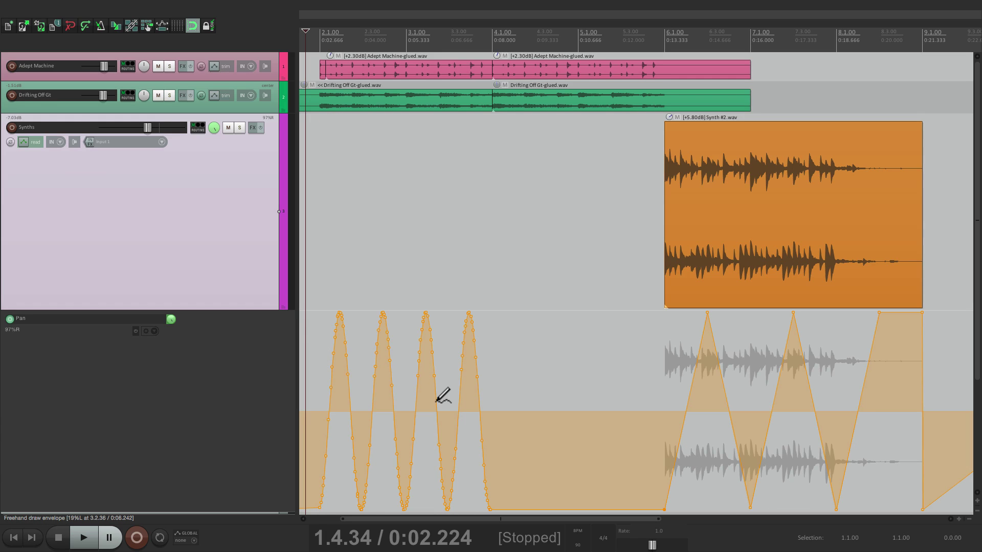
ctrl+click(732, 253)
drag(733, 249, 408, 307)
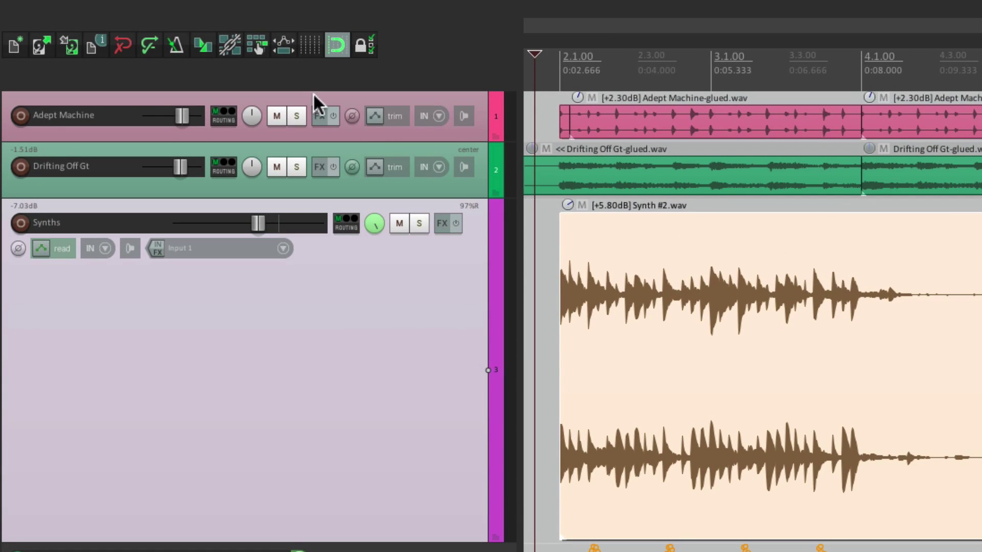
Turn envelope points moving with items back on and review the envelope-point options list
click(284, 45)
right_click(284, 45)
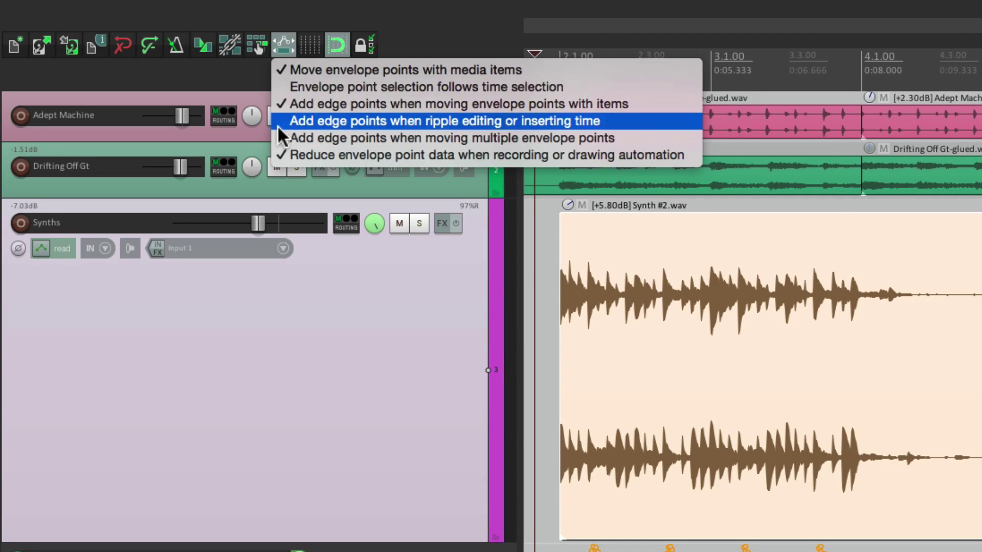
click(260, 79)
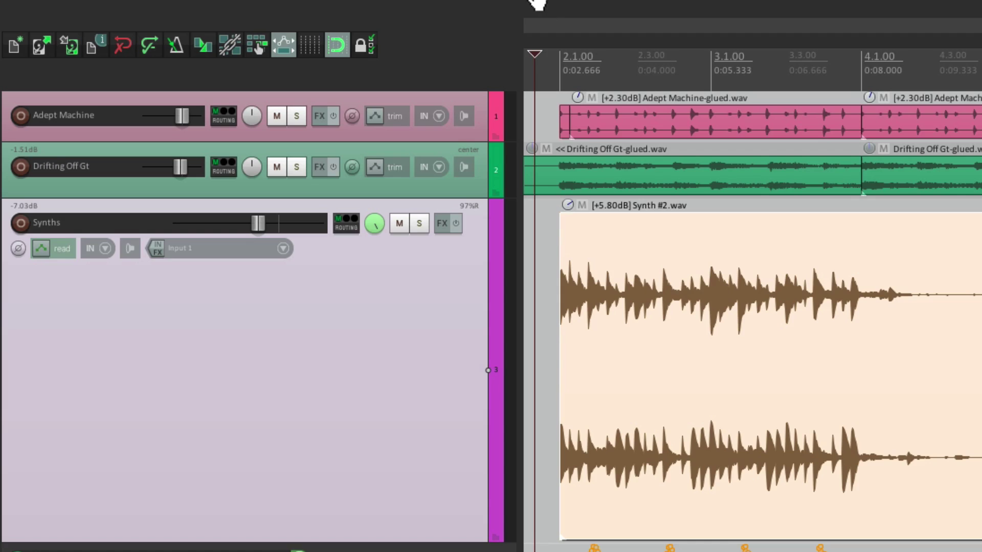
Open the Options menu, then close it without changing anything
mouse_move(537, 4)
click(405, 6)
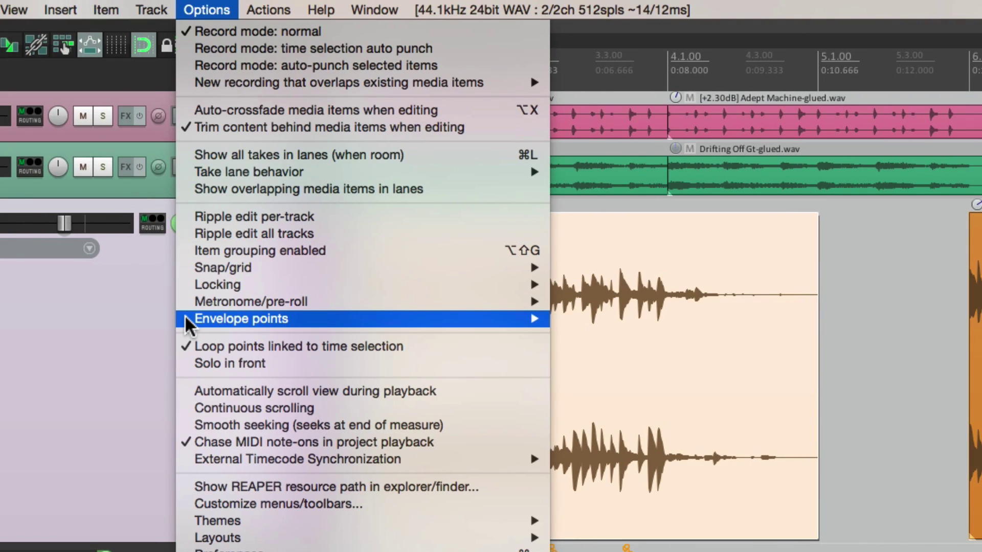
mouse_move(187, 324)
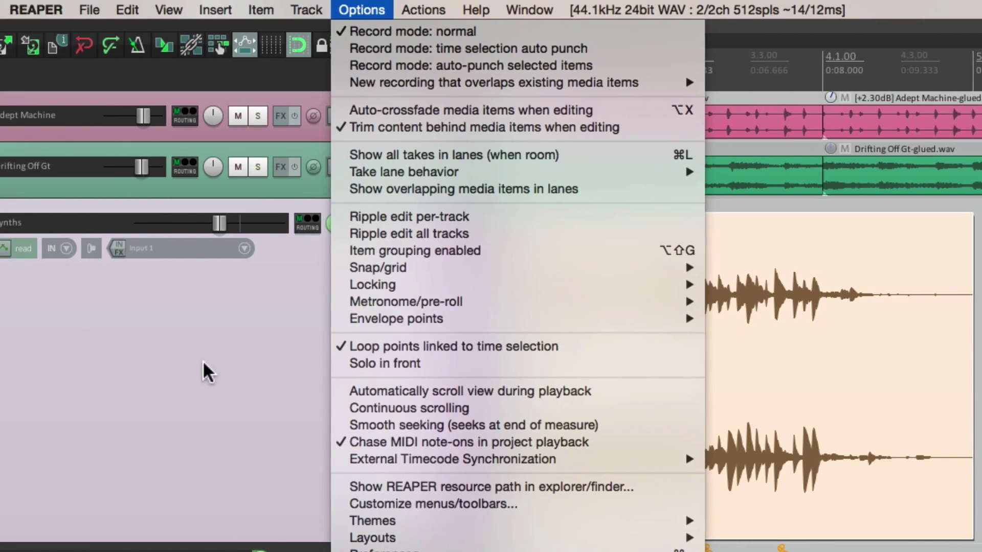
click(46, 366)
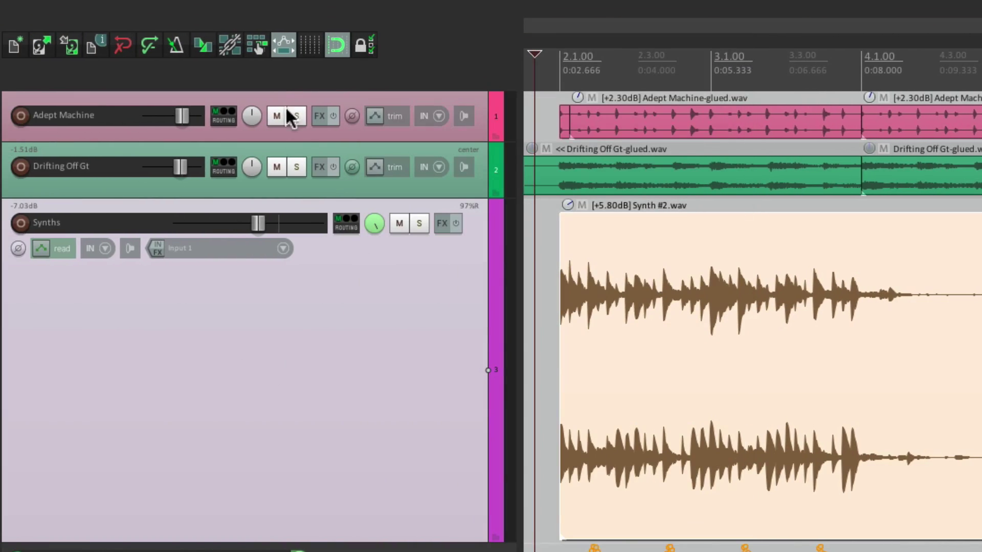
Zoom in and nudge the Synths Pan point near 2.1.71 to 74% left
right_click(282, 46)
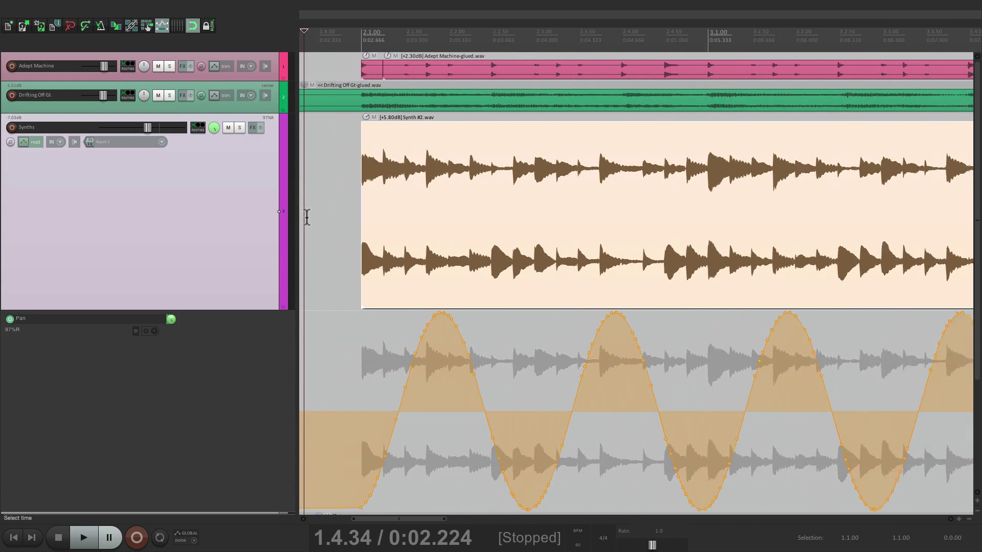
scroll(363, 281, up, 1)
scroll(409, 327, up, 1)
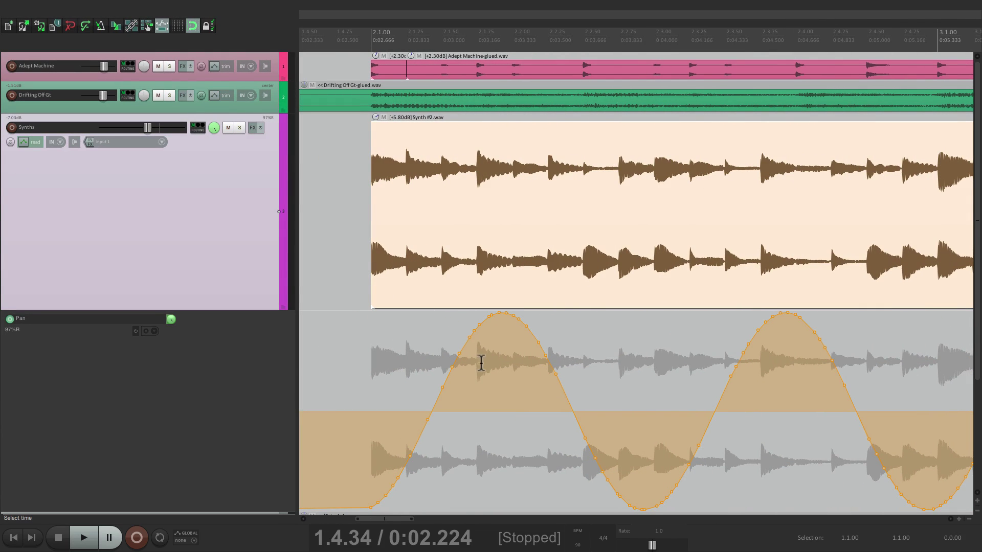
scroll(422, 358, up, 1)
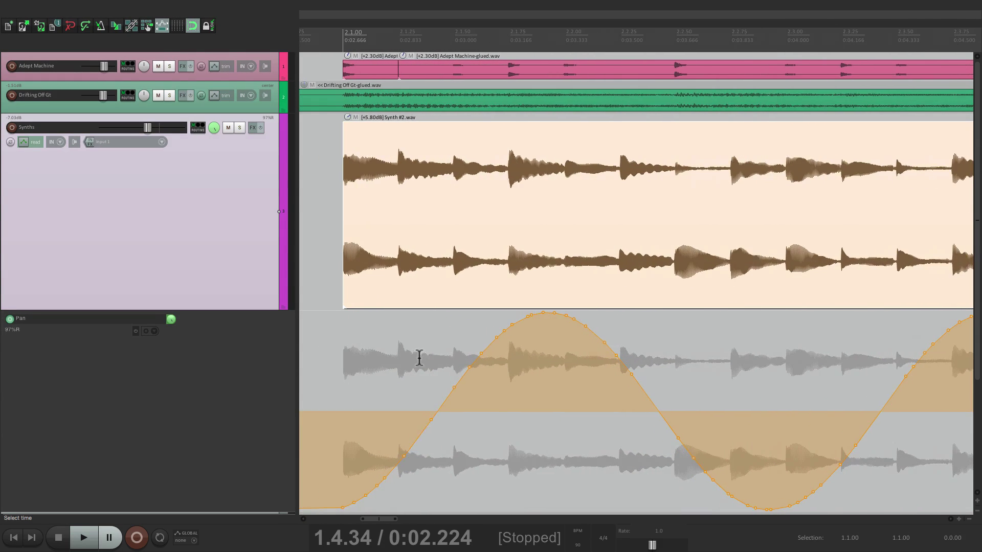
click(469, 366)
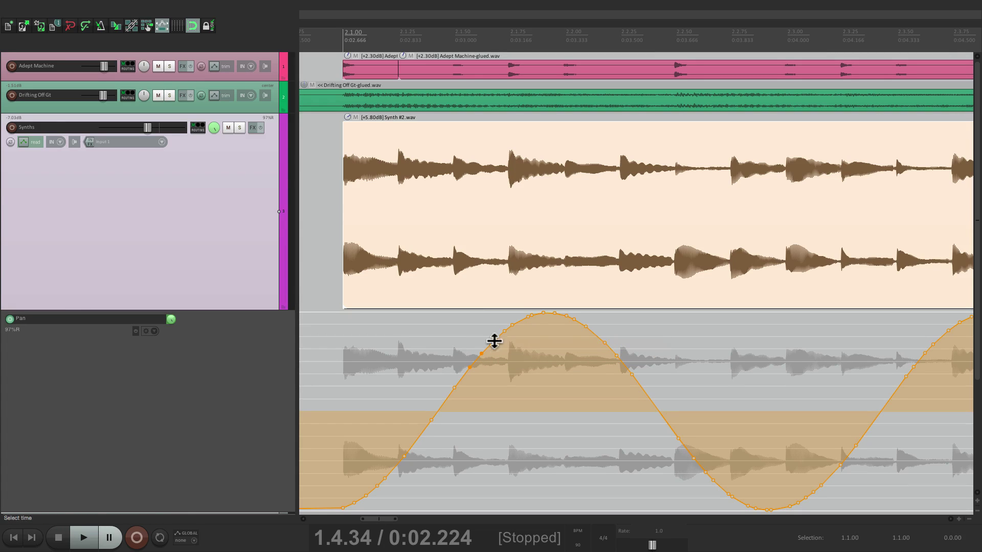
mouse_move(495, 337)
mouse_down()
mouse_move(456, 343)
mouse_move(504, 342)
mouse_move(491, 386)
mouse_up()
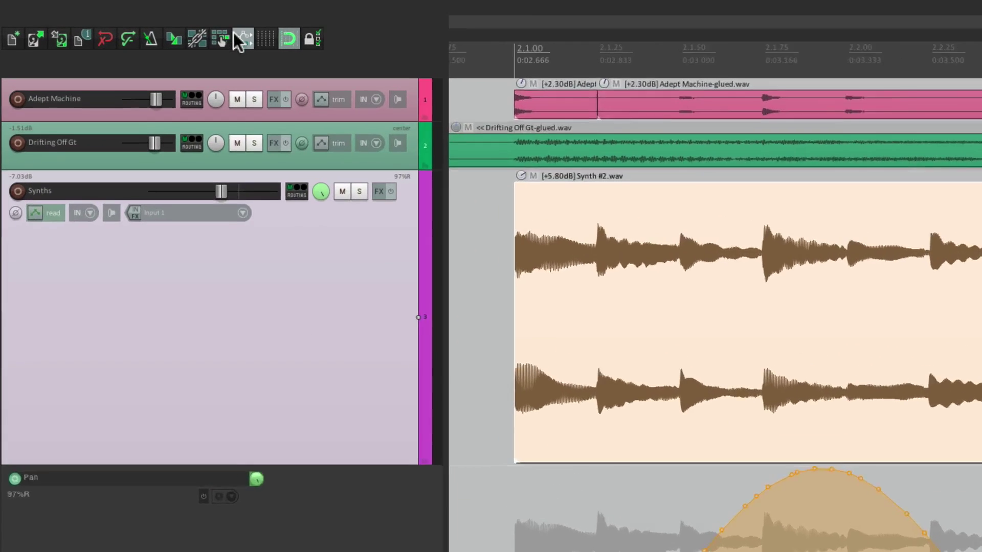
Enable 'Envelope point selection follows time selection' and test it on a Pan time range
right_click(160, 25)
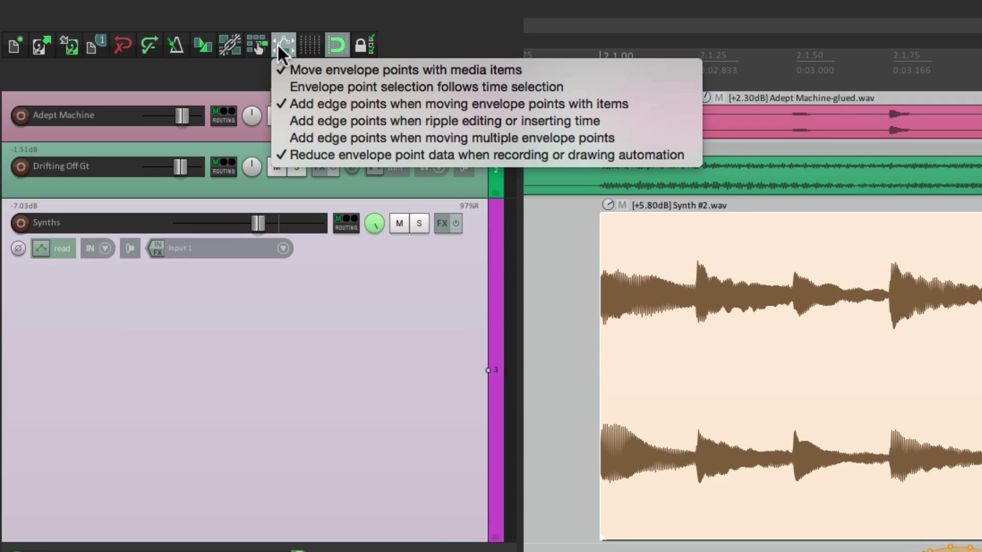
click(280, 85)
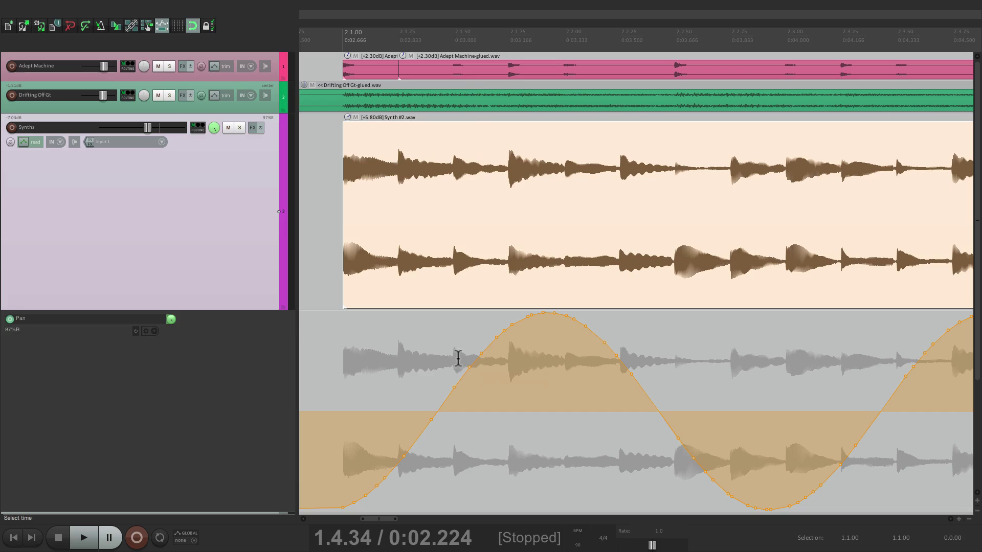
drag(457, 357, 647, 358)
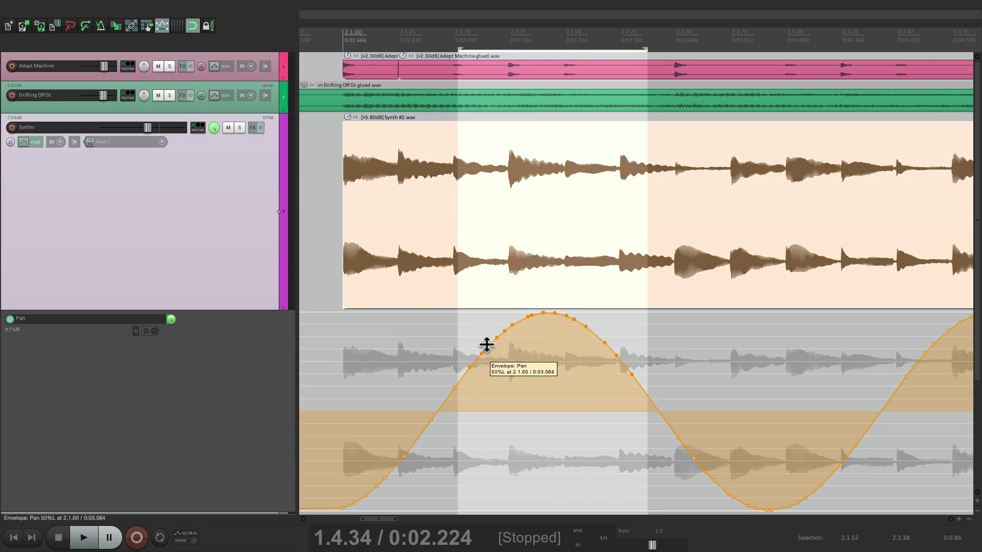
click(548, 346)
Select the Pan points at the curve's peak from 2.1.80 to 2.2.06
click(453, 344)
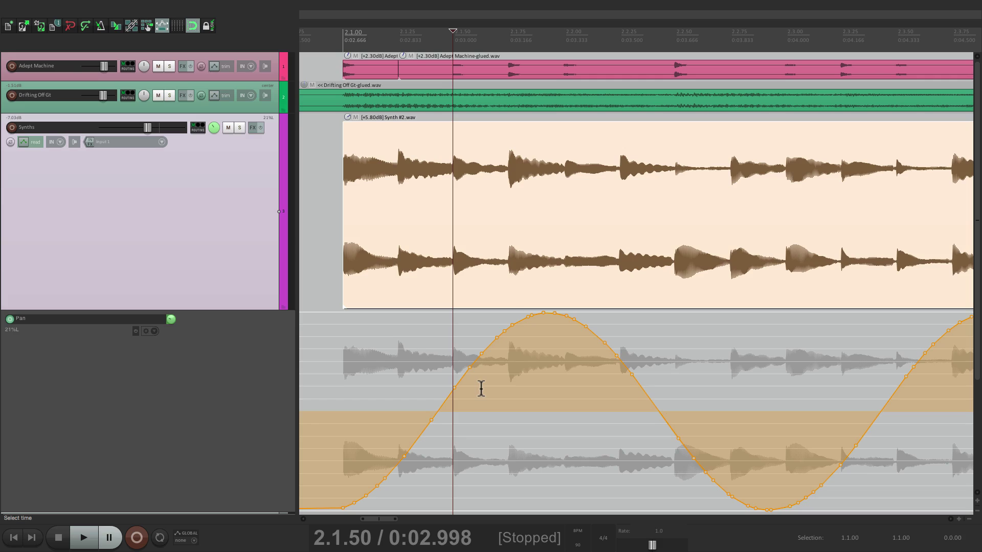
scroll(524, 399, up, 2)
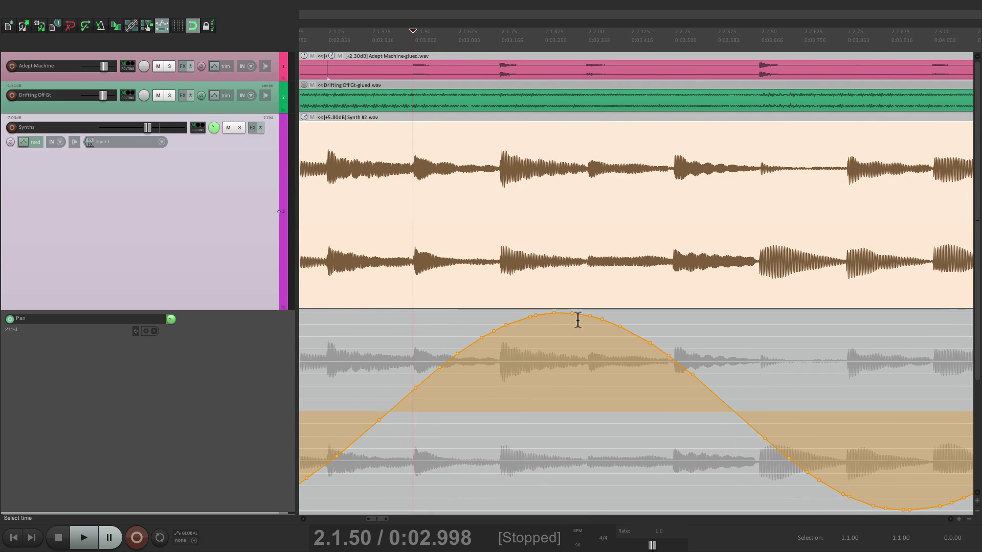
click(530, 318)
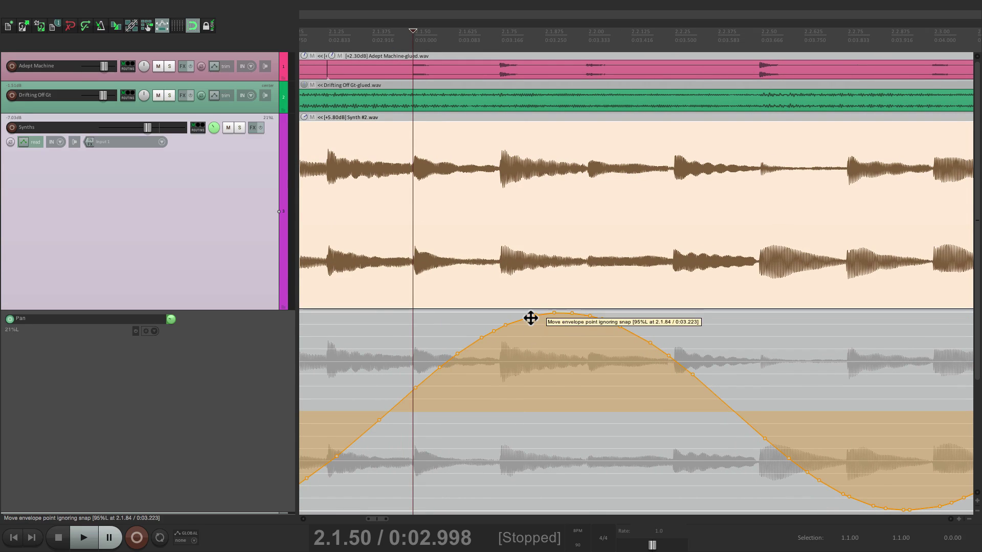
click(555, 313)
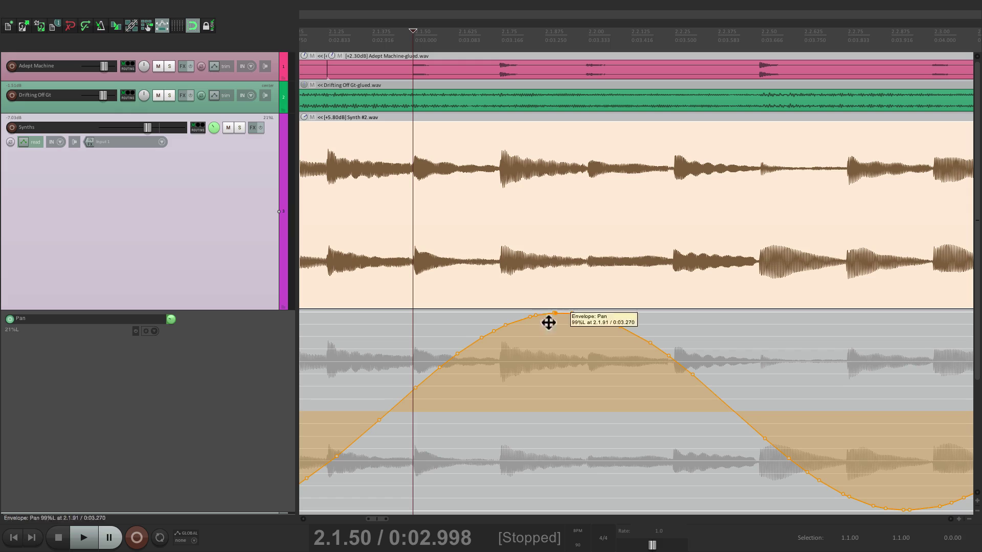
drag(521, 325, 606, 325)
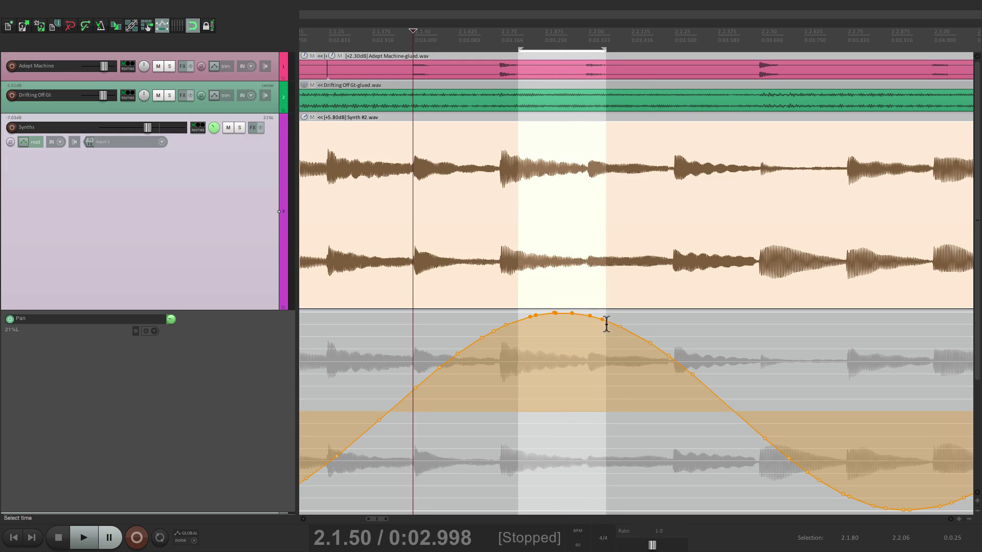
Delete the selected peak Pan points, then undo to restore them
key(Delete)
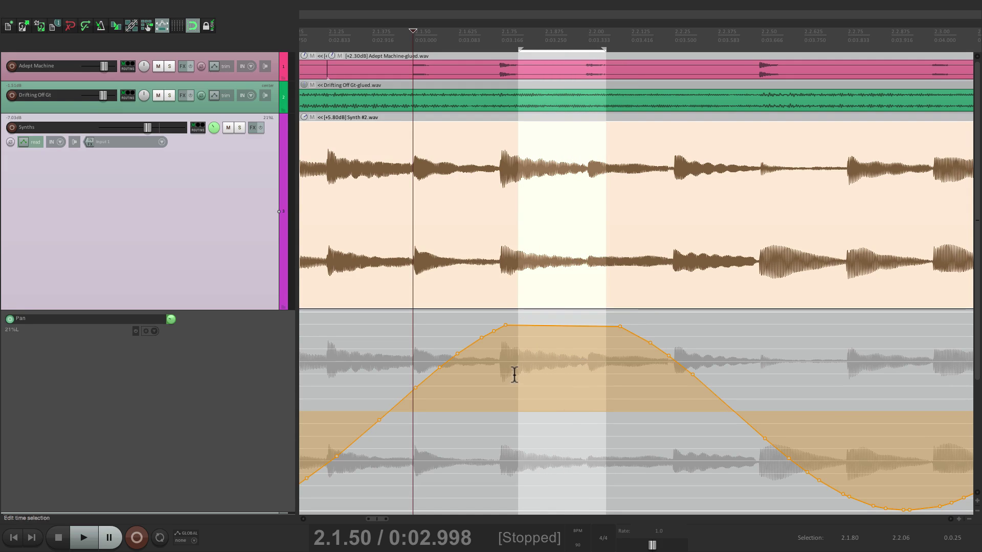
key(Escape)
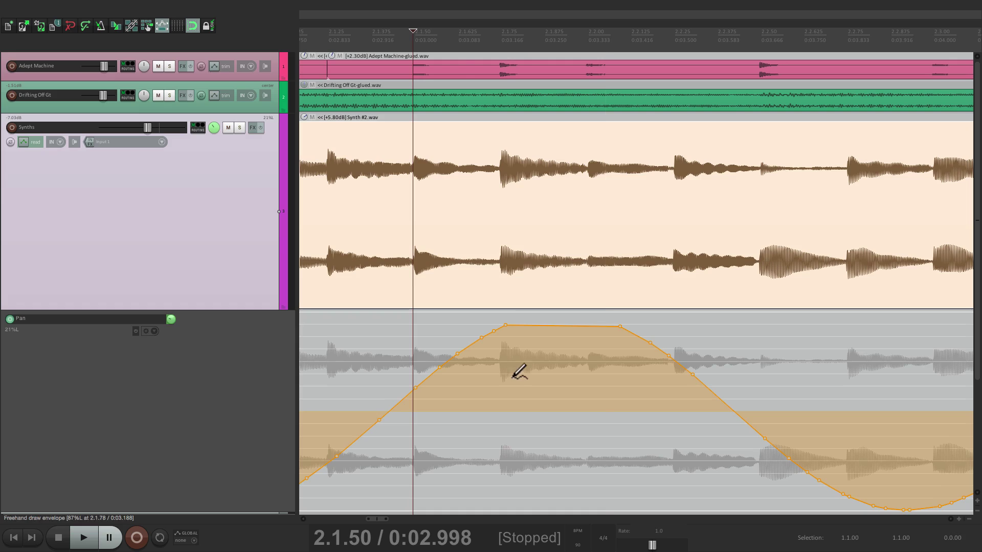
key(ctrl+z)
key(Escape)
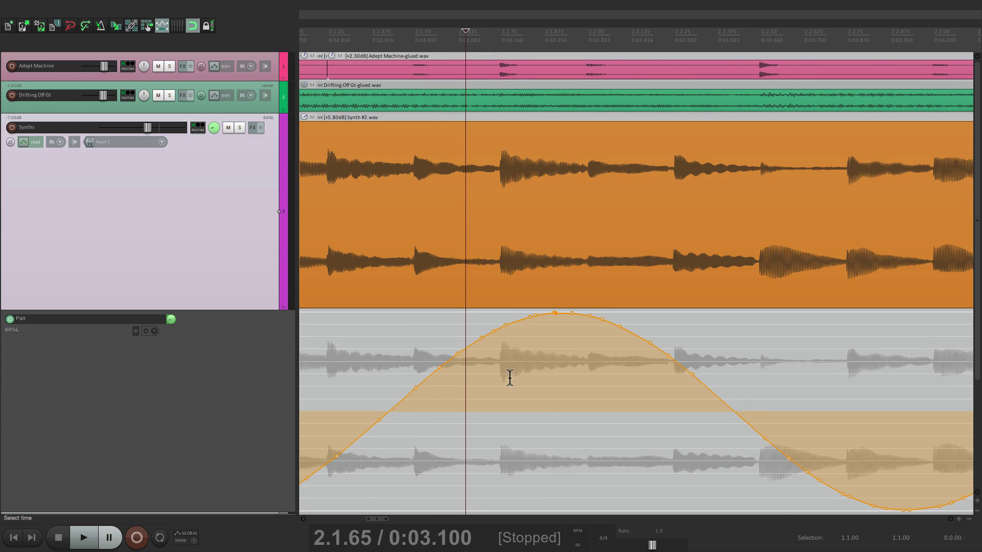
Select Pan points 2.1.43 to 2.2.22, then freehand-draw the envelope from 2.4.45 toward 3.2
scroll(507, 377, down, 2)
scroll(487, 406, down, 2)
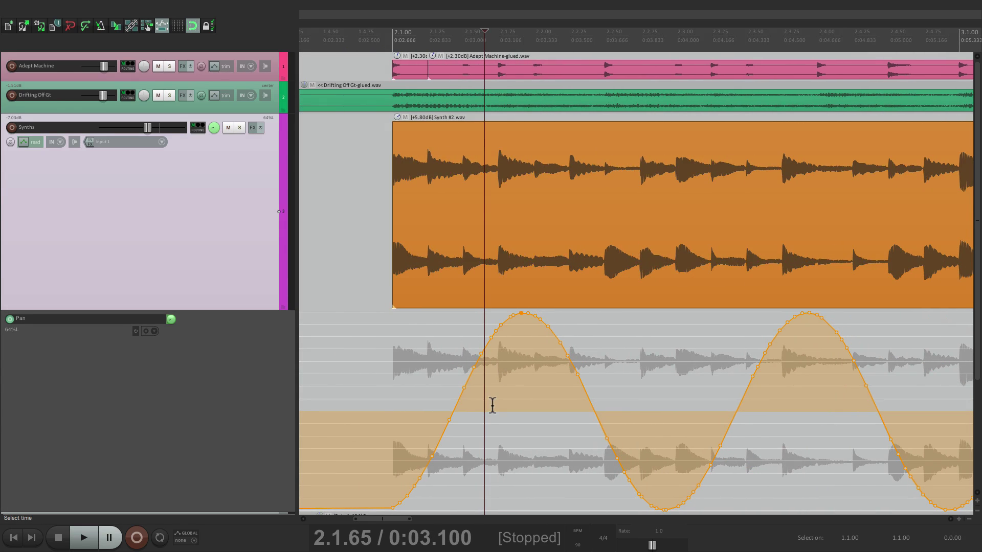
drag(453, 388, 737, 373)
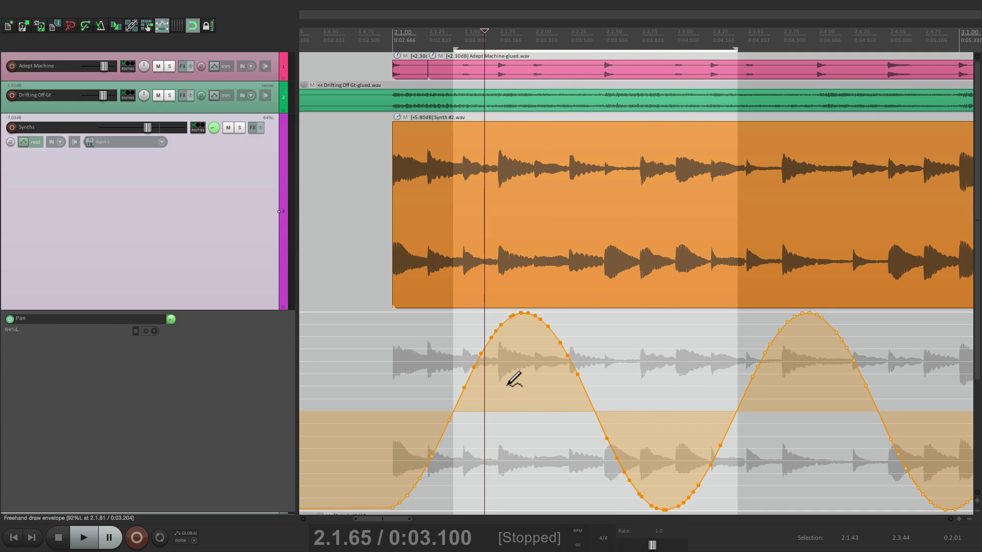
scroll(493, 385, down, 5)
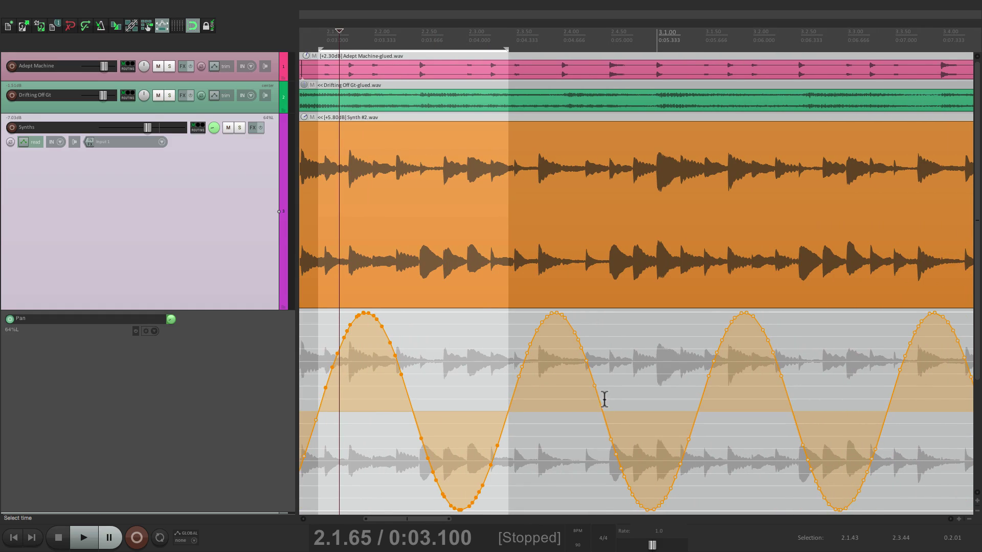
click(604, 400)
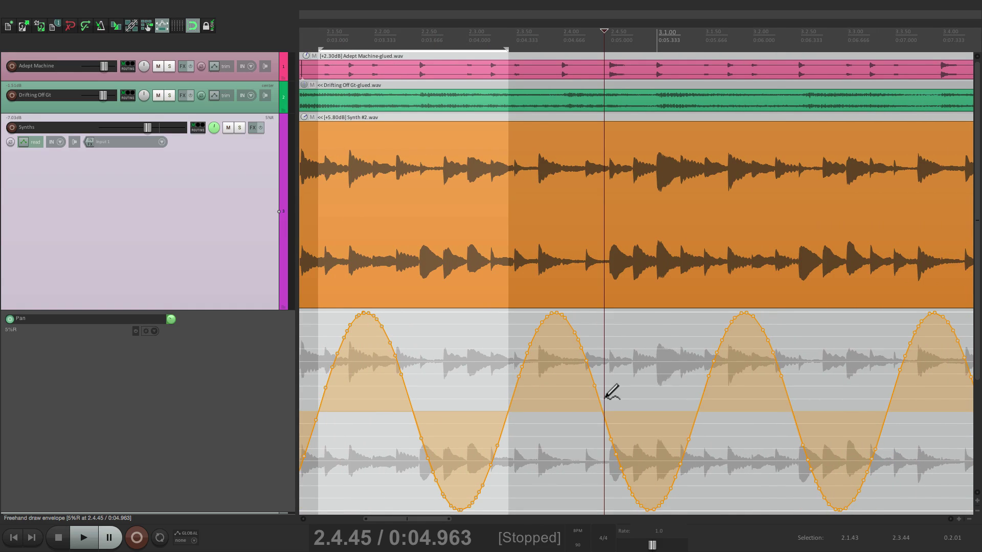
drag(605, 399, 781, 377)
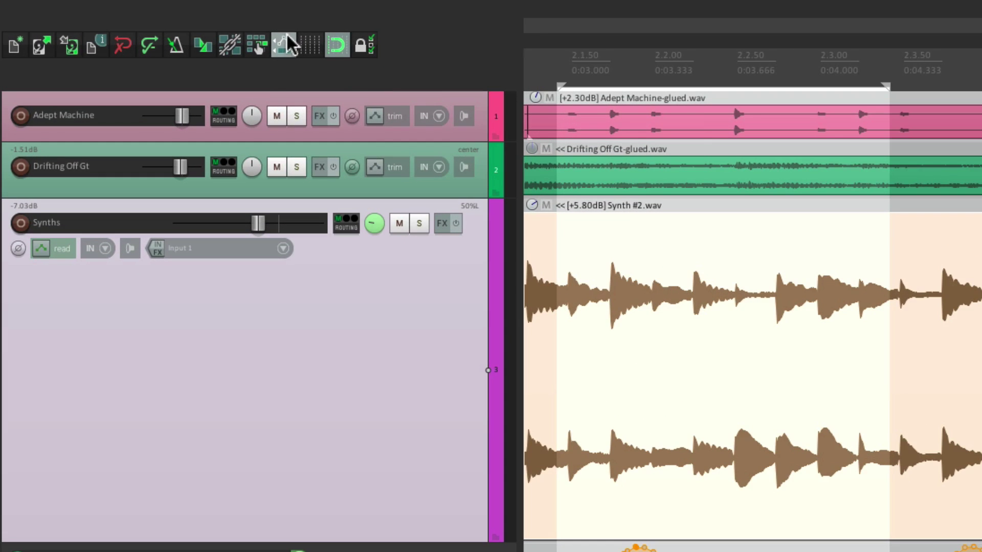
Uncheck 'Envelope point selection follows time selection' in the envelope point options
right_click(287, 36)
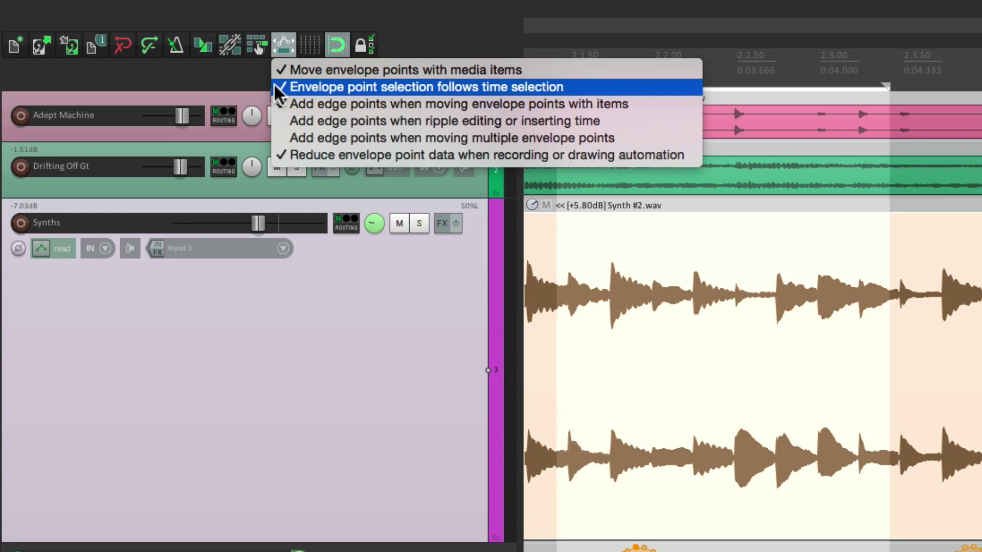
click(274, 83)
right_click(272, 43)
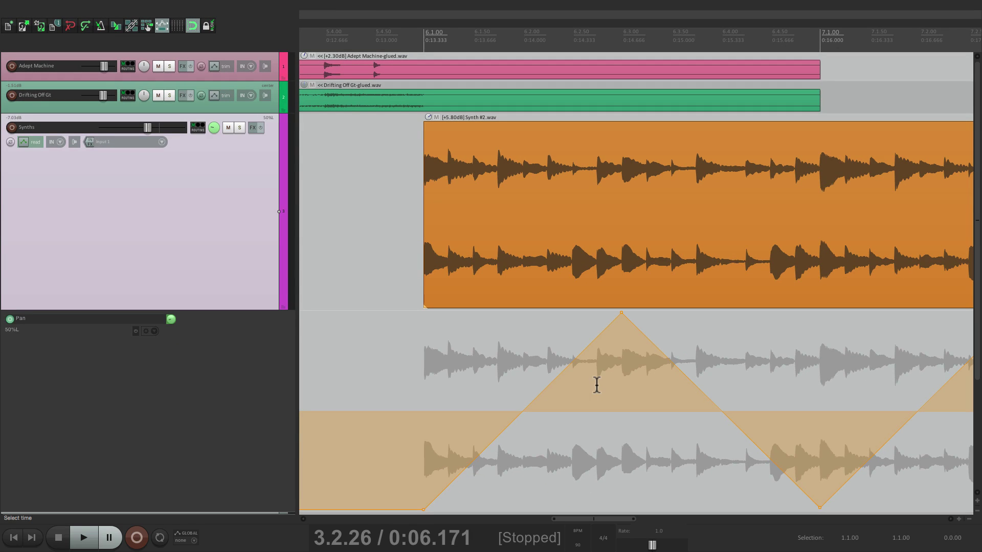
Trim Synth #2.wav's start to 6.1.99, leaving its triangle Pan envelope unchanged
mouse_move(433, 505)
click(522, 412)
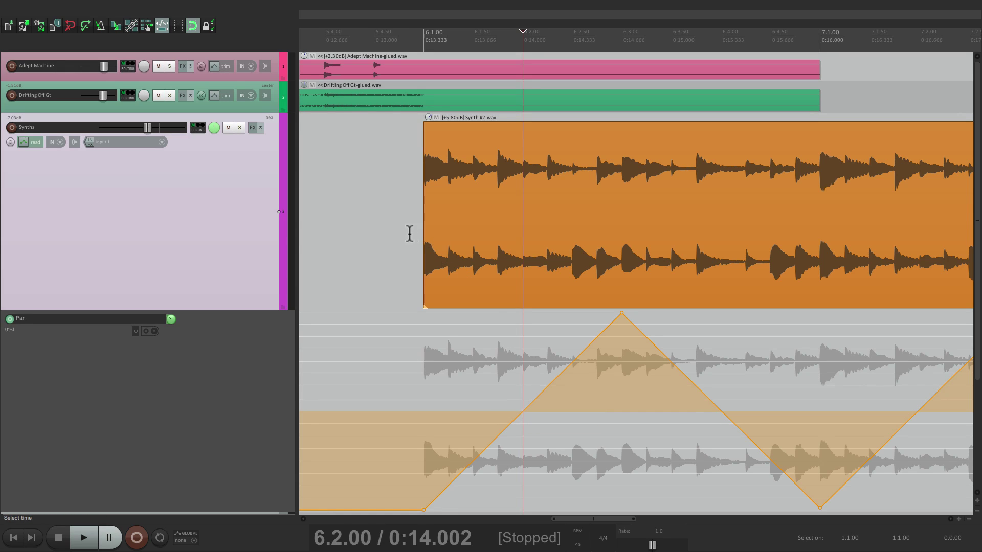
click(409, 234)
drag(423, 232, 521, 227)
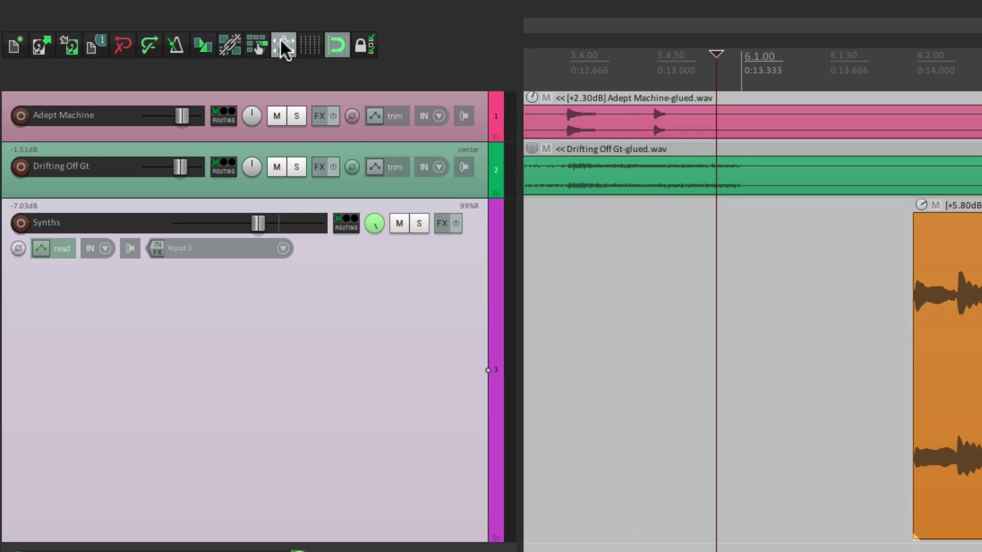
Nudge the Synth #2 item left twice so its Pan envelope moves with it, to near 6.1.99
right_click(162, 29)
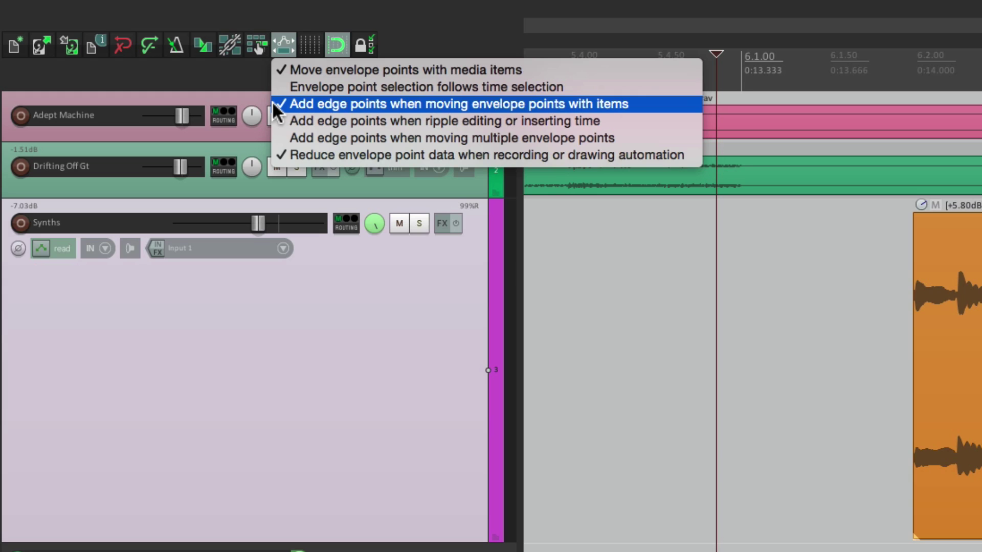
click(225, 74)
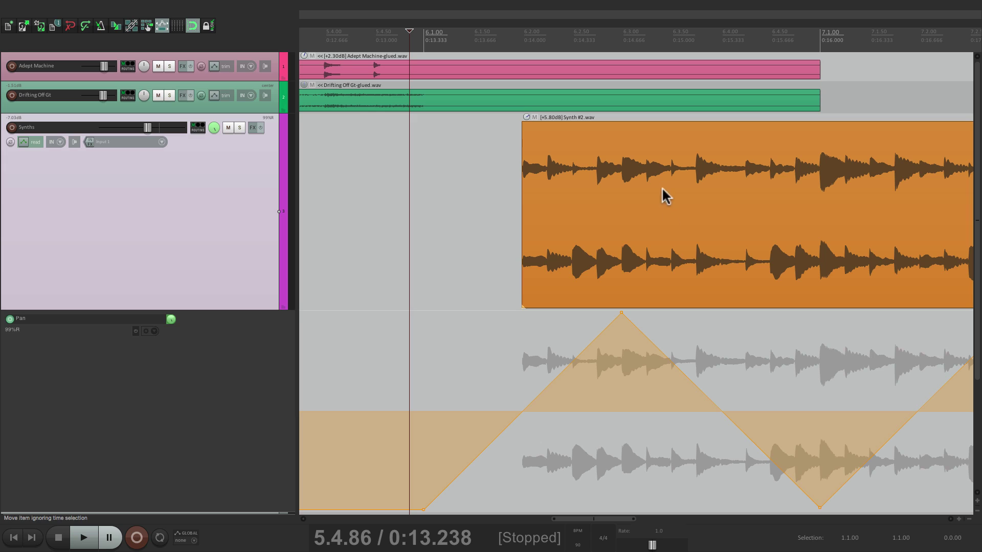
mouse_move(620, 217)
mouse_down()
mouse_move(552, 214)
mouse_move(637, 211)
mouse_move(531, 215)
mouse_move(630, 209)
mouse_up()
drag(612, 253, 607, 247)
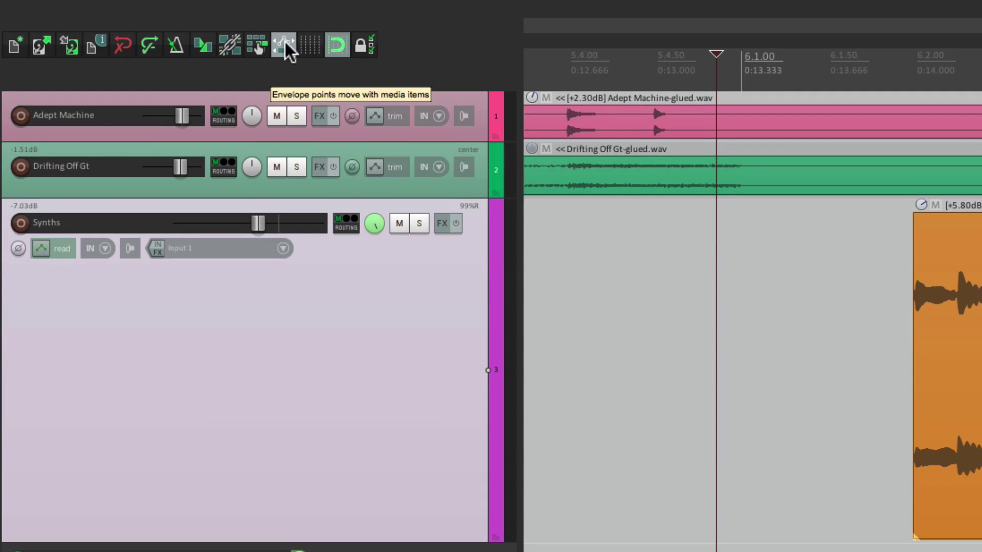
Disable 'Add edge points when moving envelope points with items', then drag Synth #2 earlier to about 6.1.45
right_click(161, 25)
click(286, 100)
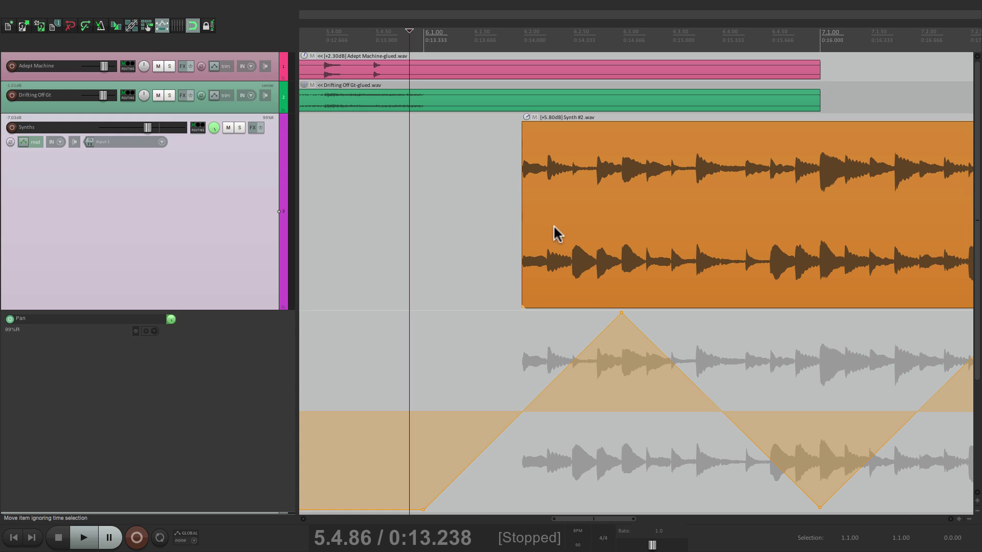
drag(555, 233, 523, 234)
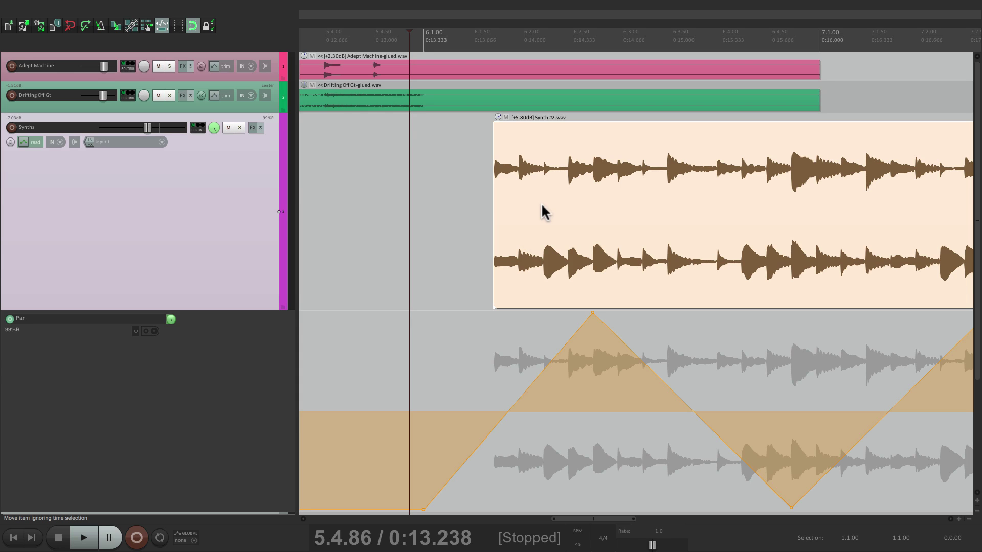
mouse_move(528, 228)
mouse_down()
mouse_move(480, 226)
mouse_move(552, 225)
mouse_move(432, 228)
mouse_move(524, 227)
mouse_move(512, 228)
mouse_up()
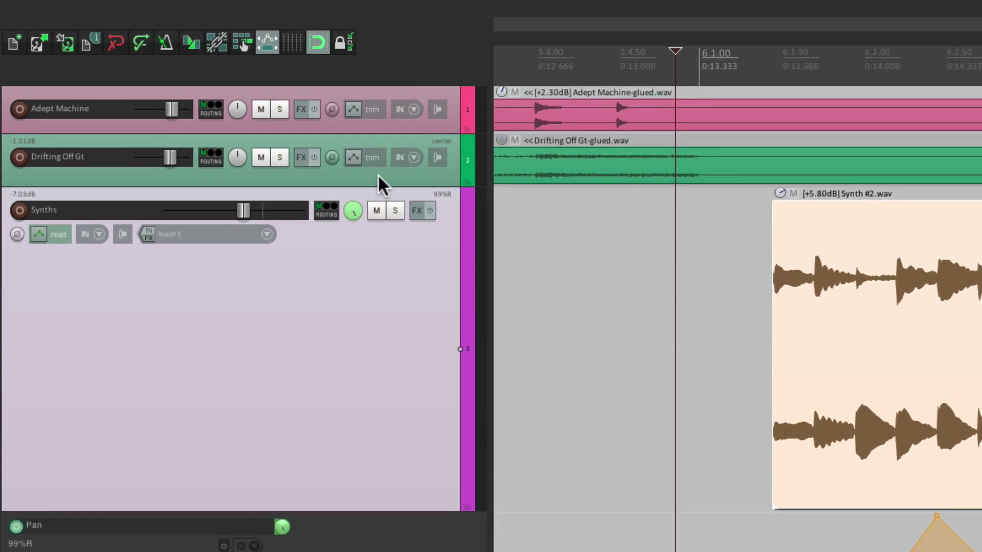
Re-enable 'Add edge points when moving envelope points with items' and reopen the envelope-point options
right_click(163, 26)
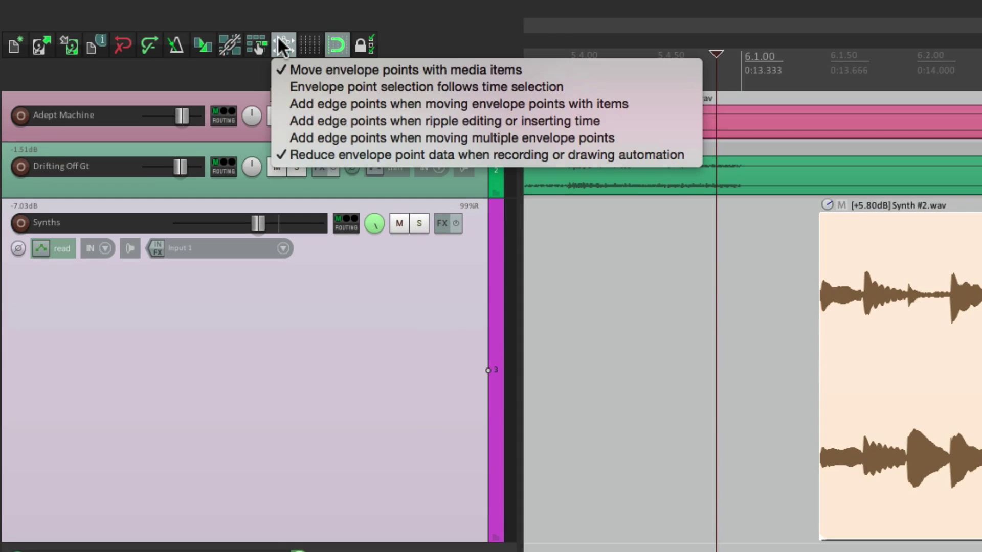
click(272, 98)
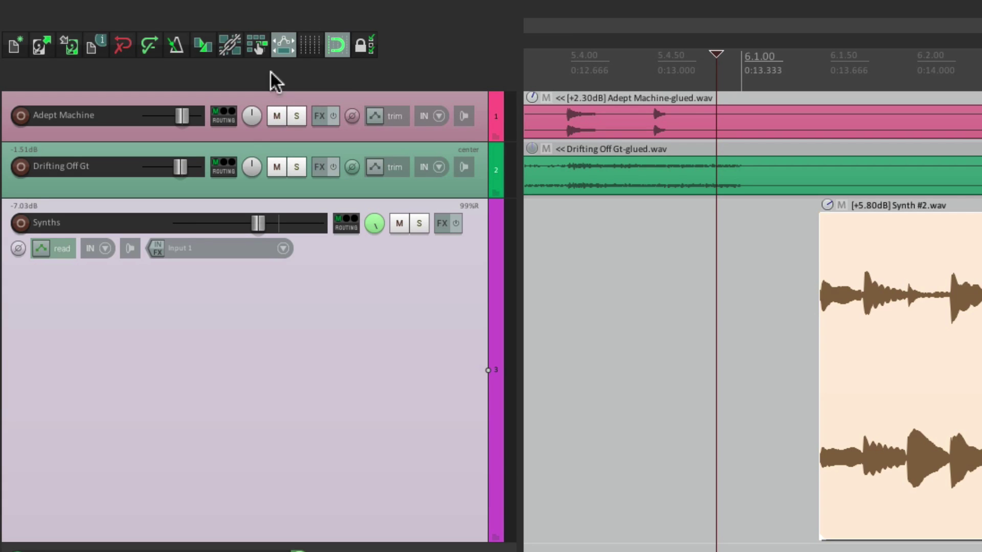
right_click(278, 54)
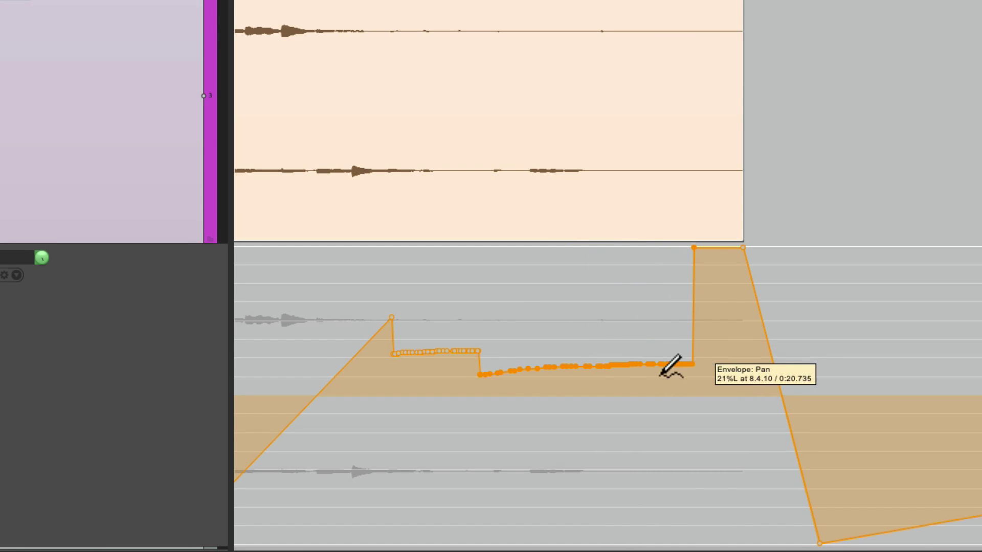
Pencil a flat Pan line at about 10% left from roughly 8.3.0 to 8.3.95
drag(483, 381, 672, 380)
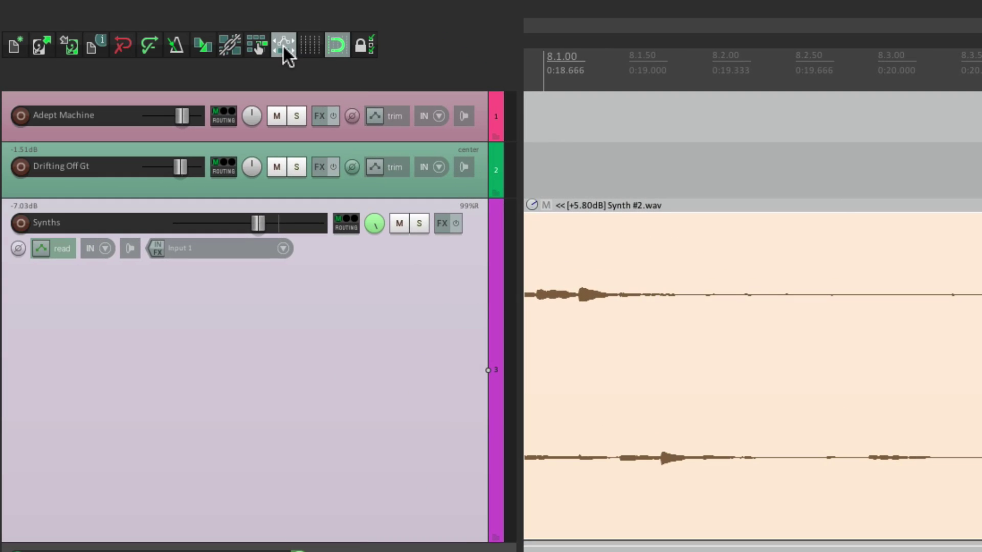
Enable 'Reduce envelope point data' and draw a raised Pan section around 54% left
right_click(282, 44)
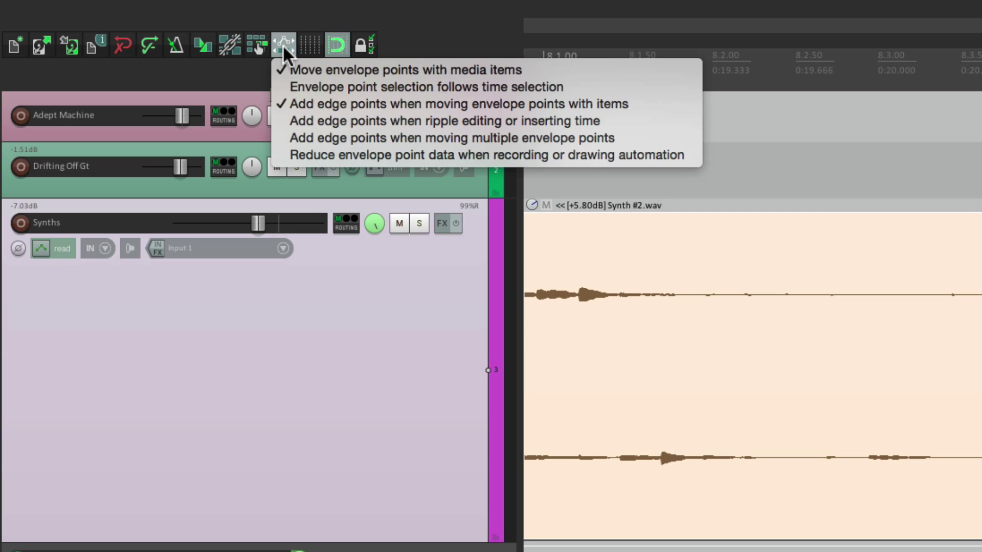
click(289, 155)
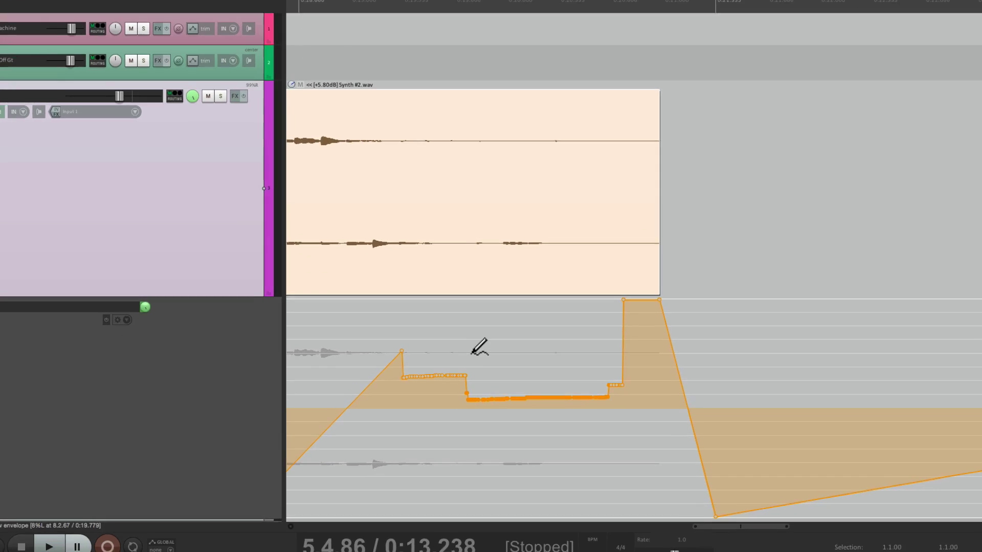
drag(470, 350, 536, 350)
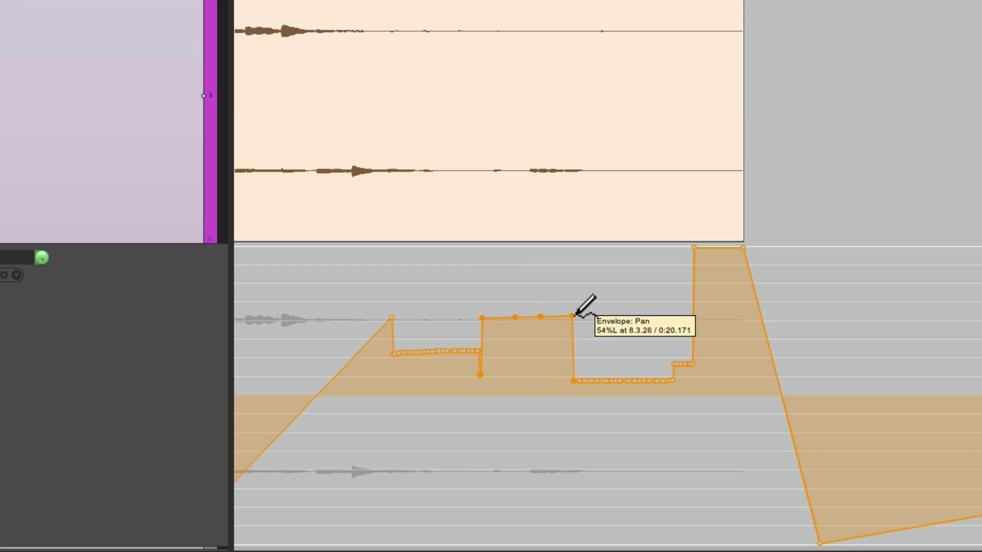
drag(576, 314, 822, 310)
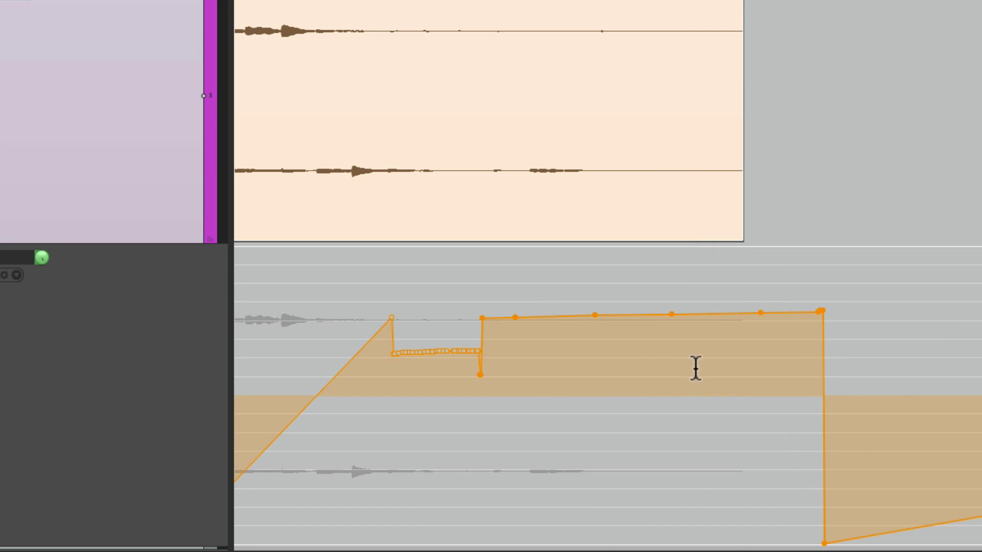
Adjust one Pan point's level so the pan reads 46% left near 8.3
click(544, 350)
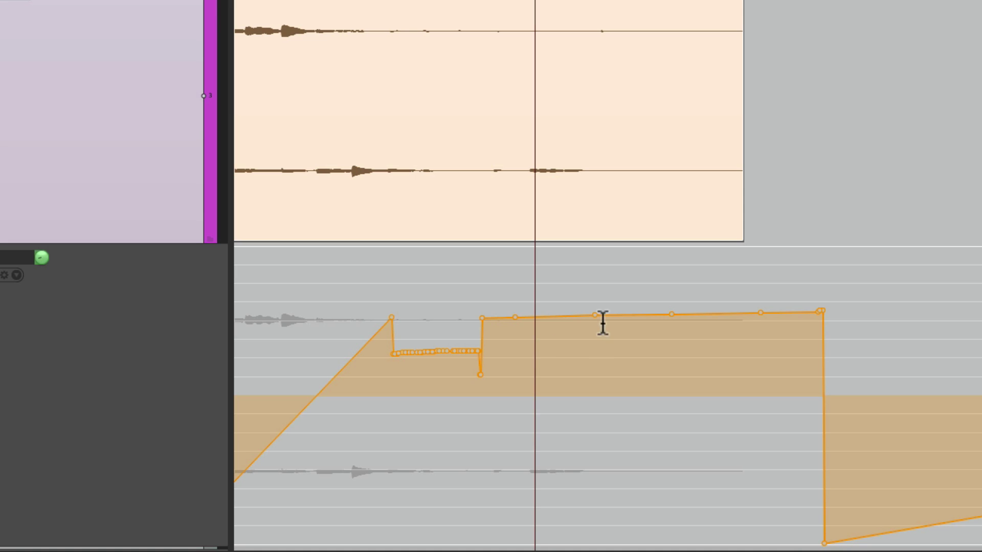
mouse_move(597, 318)
mouse_down()
mouse_move(600, 339)
mouse_move(589, 318)
mouse_up()
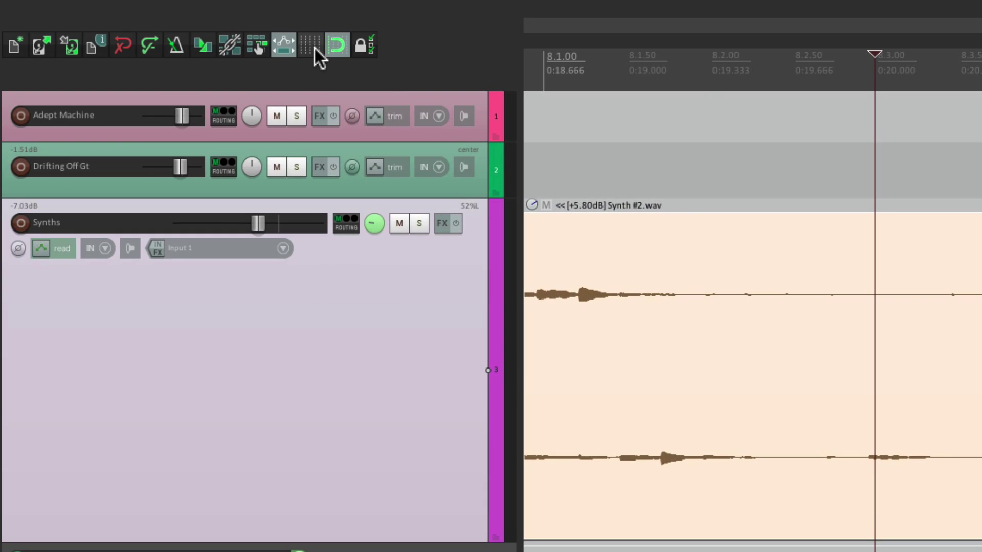
right_click(279, 46)
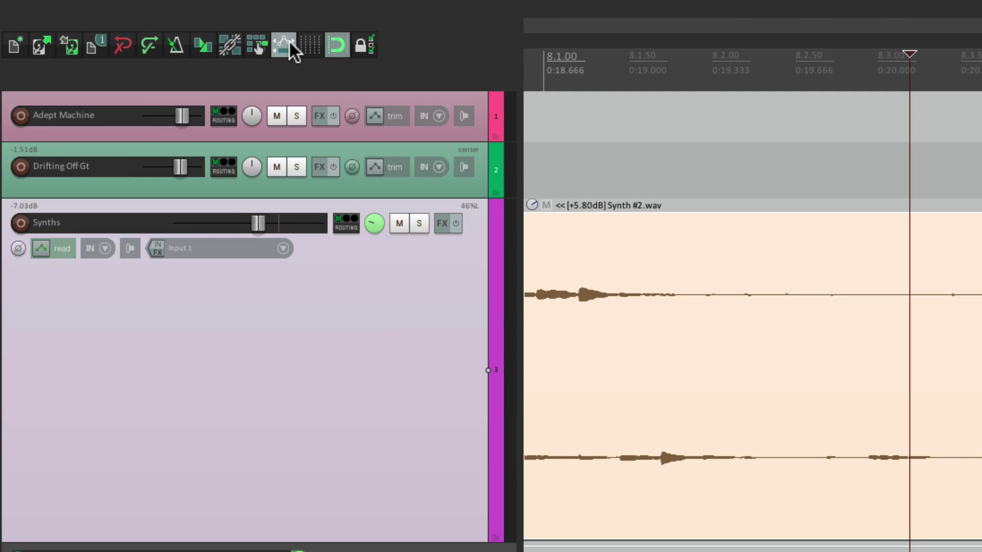
Turn 'Reduce envelope point data' back on and check the Options menu for envelope-point settings
right_click(284, 44)
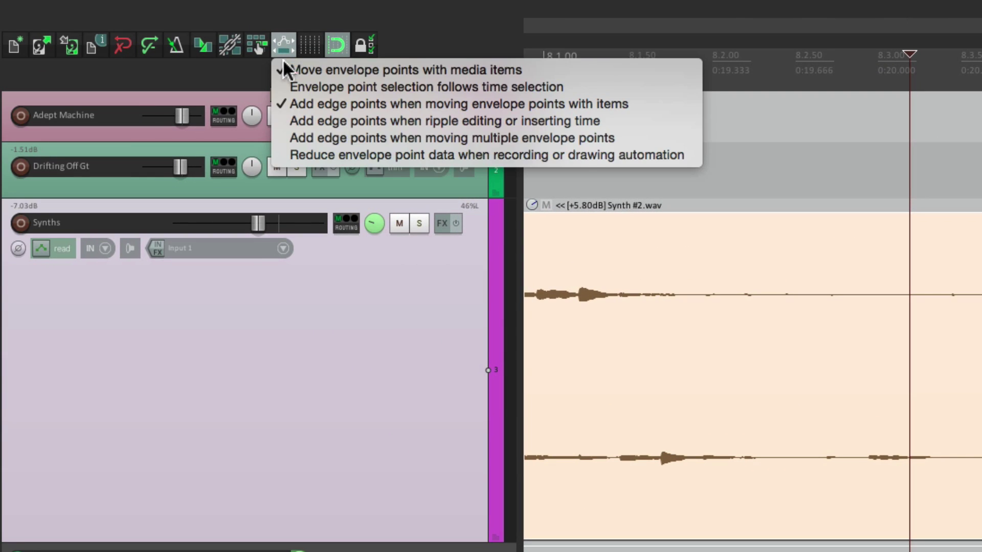
click(279, 155)
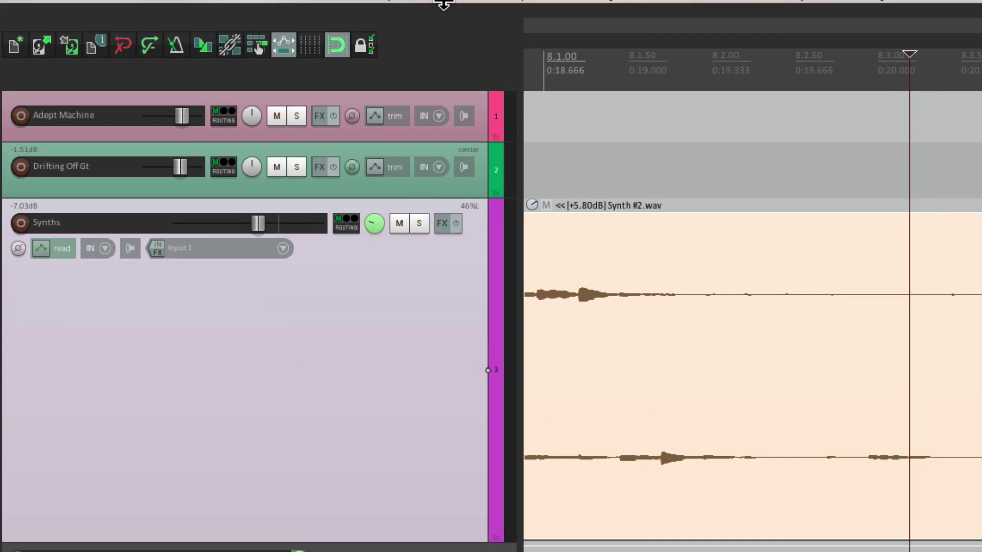
click(219, 4)
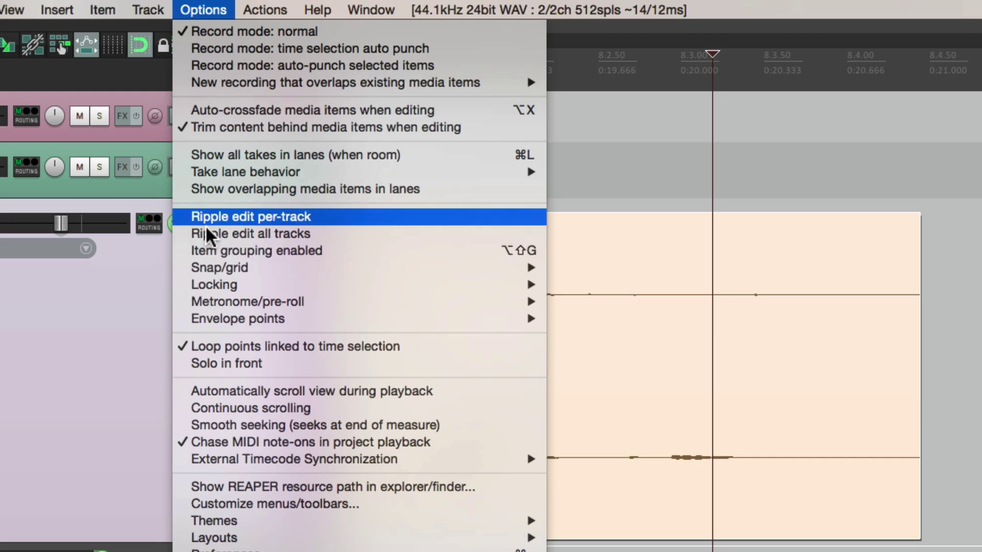
mouse_move(395, 319)
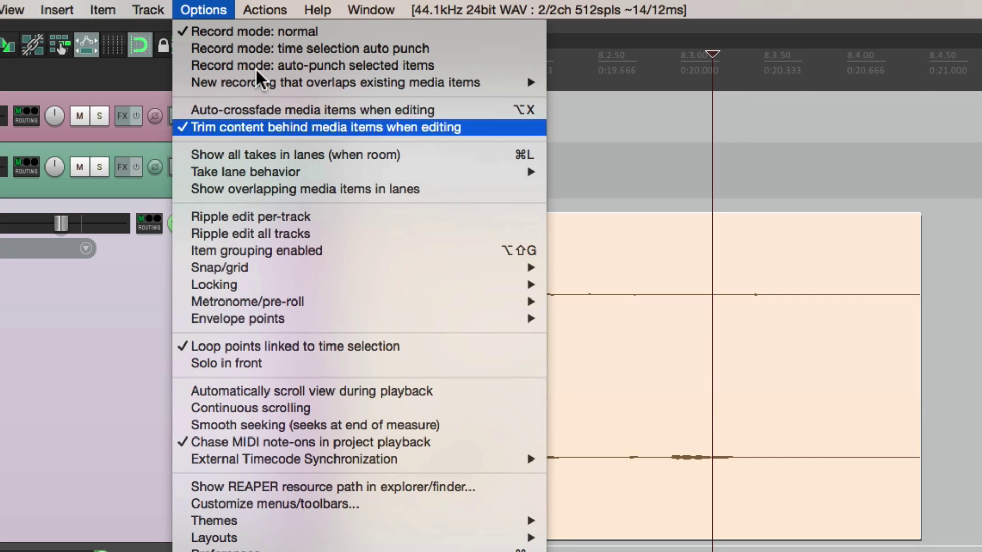
click(189, 10)
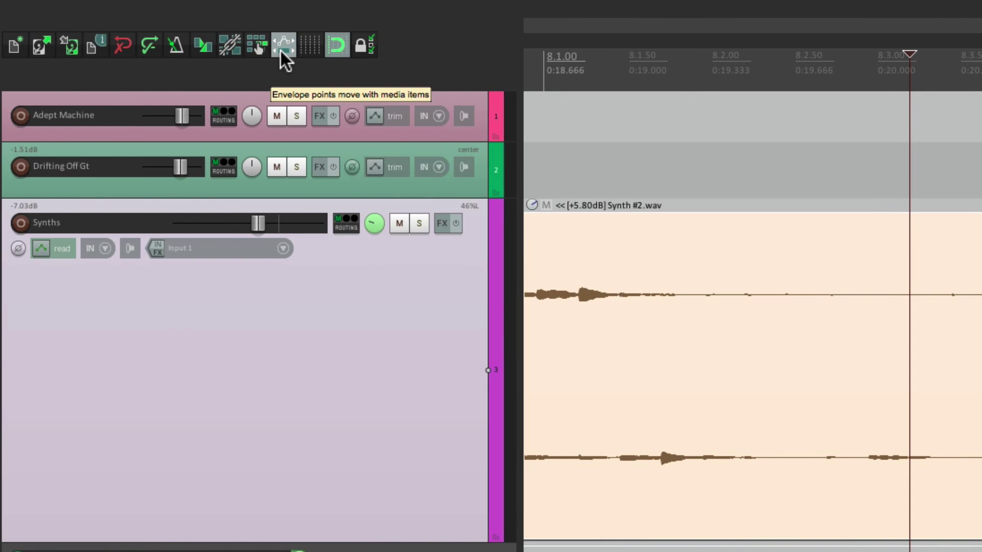
right_click(281, 50)
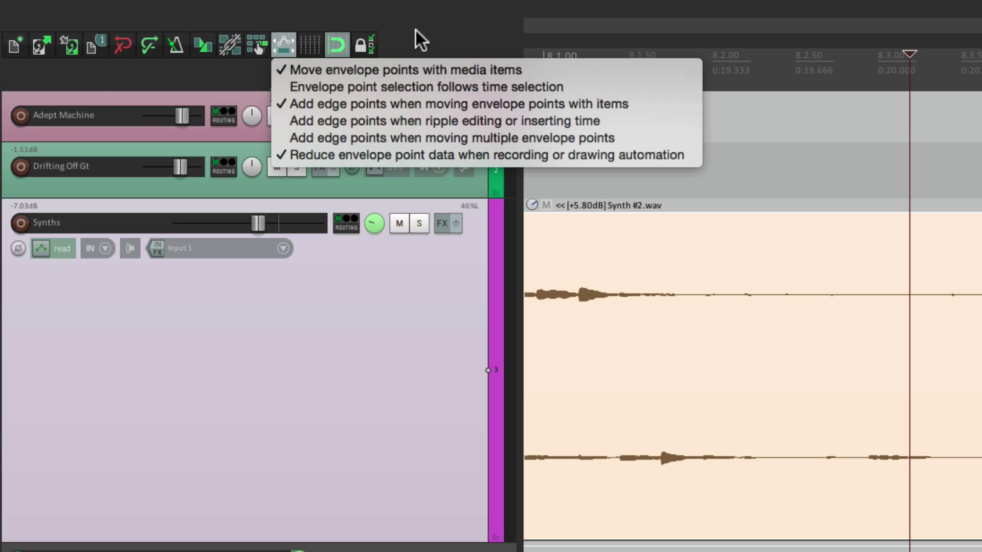
click(439, 28)
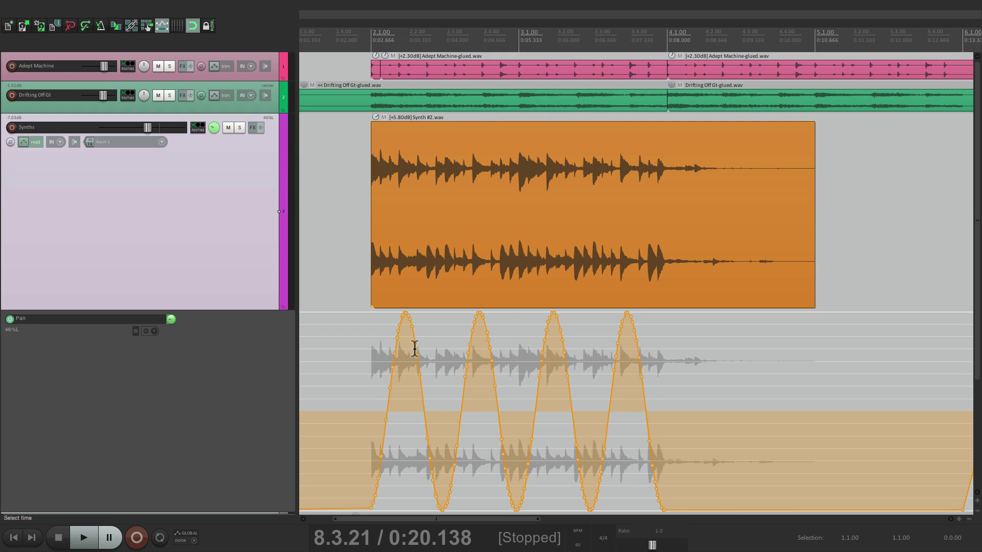
Turn off 'Envelope points move with media items' and shift Synth #2 to 2.1.58, leaving its Pan envelope
drag(445, 163, 469, 210)
key(ctrl+z)
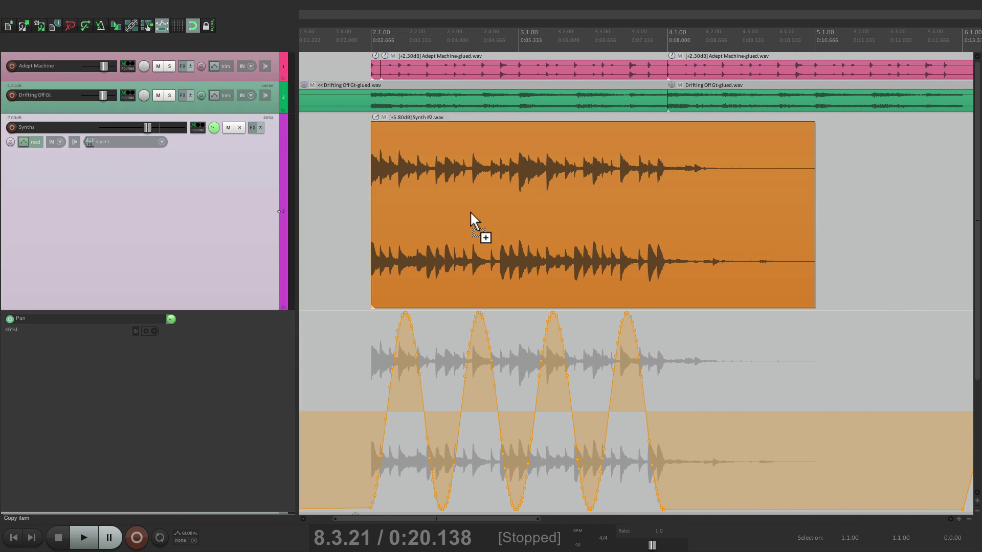
click(162, 31)
mouse_move(431, 162)
mouse_down()
mouse_move(463, 163)
mouse_move(398, 159)
mouse_move(441, 158)
mouse_up()
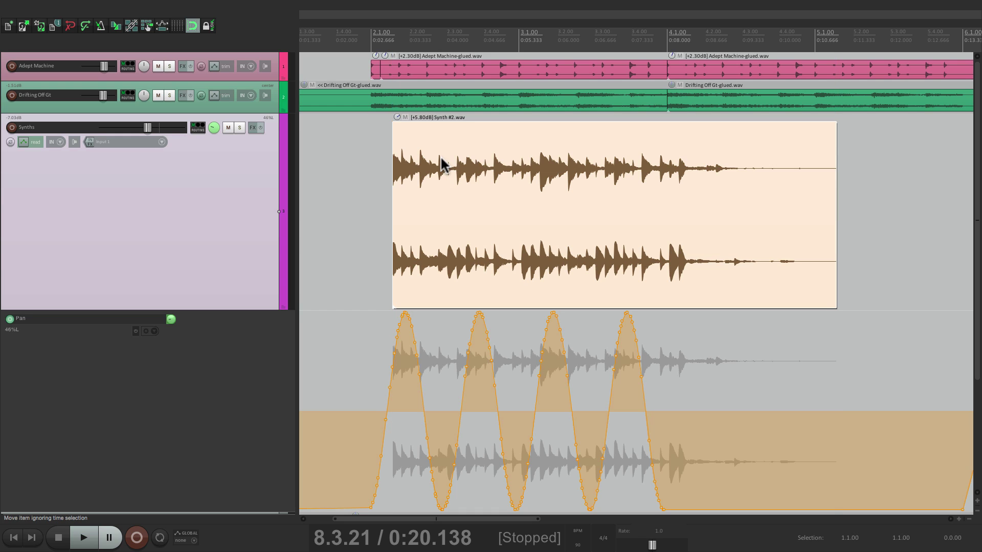